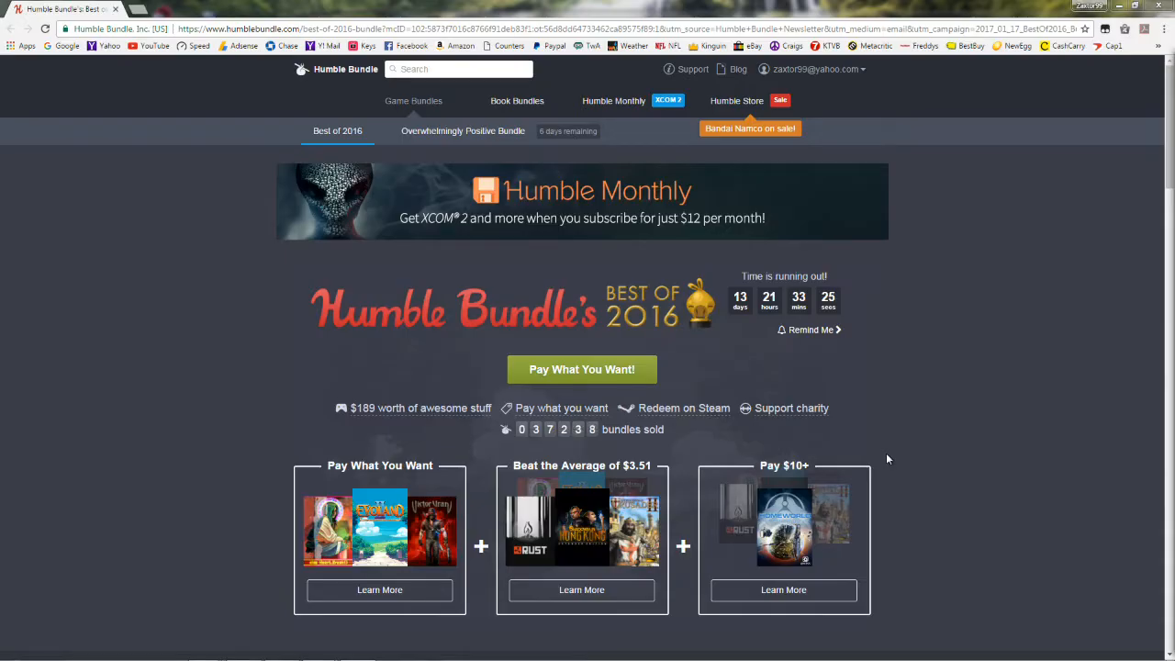
{"action": "scroll", "coordinate": [887, 452], "scroll_direction": "down", "scroll_amount": 1}
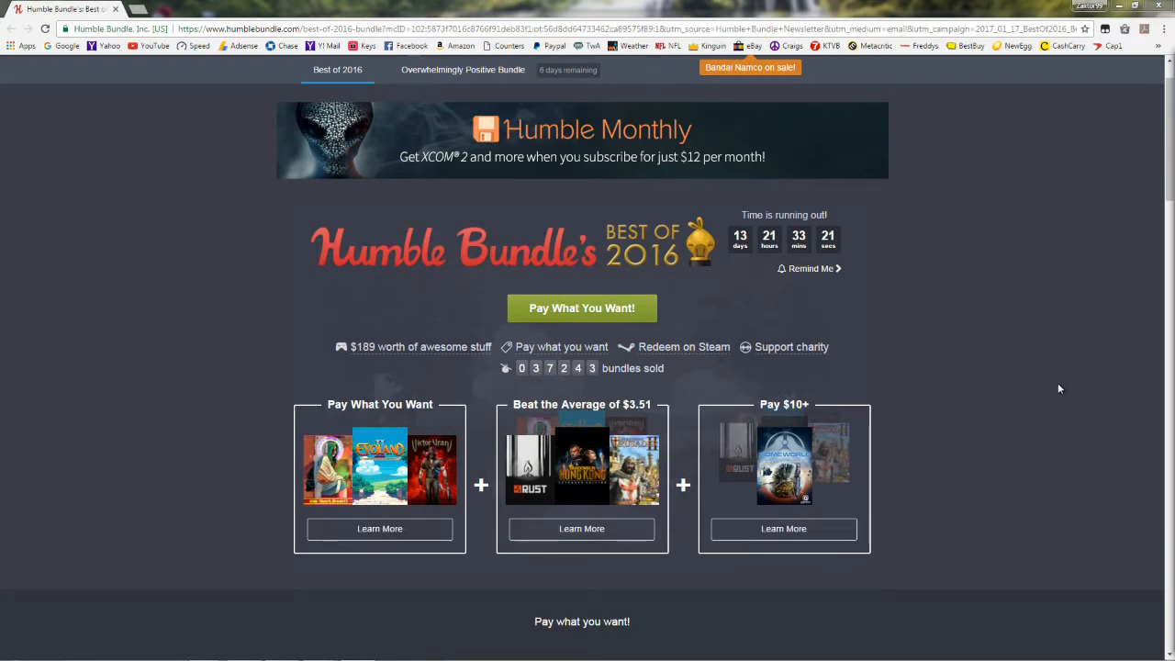
{"action": "scroll", "coordinate": [1058, 389], "scroll_direction": "down", "scroll_amount": 3}
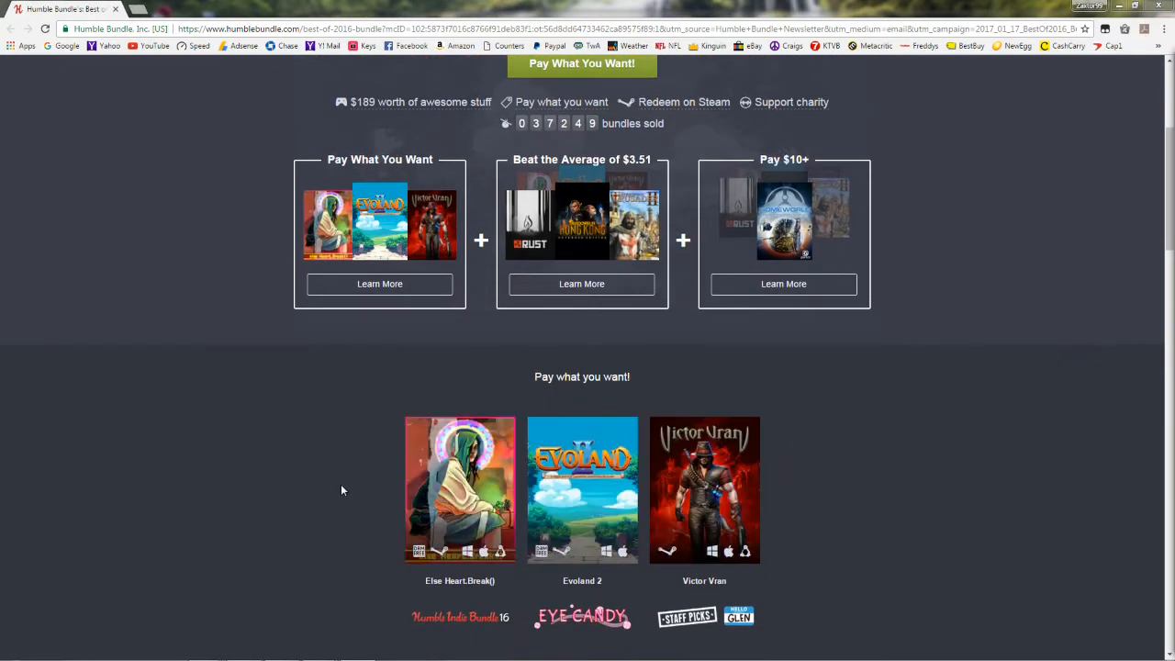
{"action": "scroll", "coordinate": [929, 504], "scroll_direction": "down", "scroll_amount": 2}
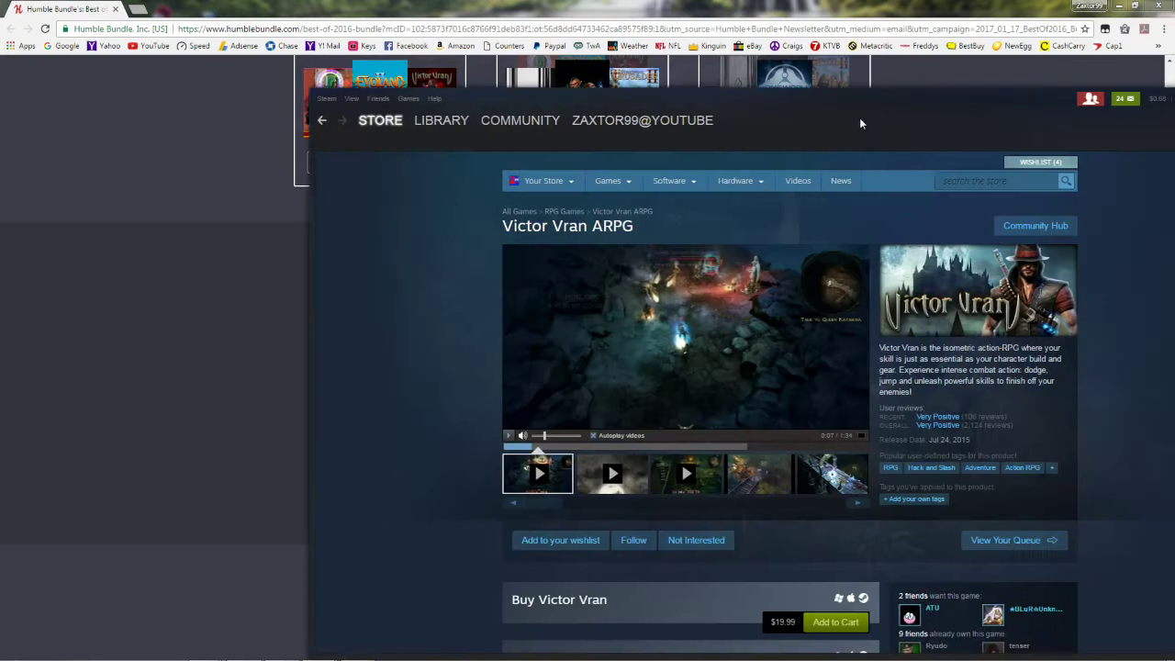
- Review Victor Vran's Steam store page, then switch back to the Humble Bundle page
{"action": "left_click_drag", "start_coordinate": [859, 117], "coordinate": [690, 77]}
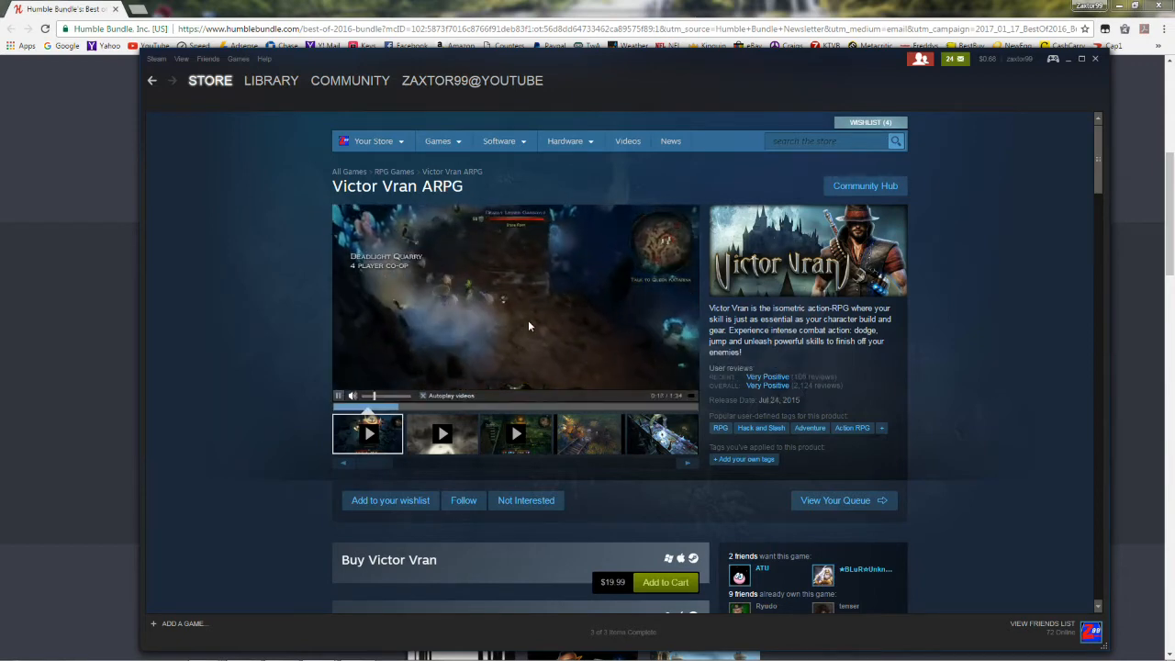
{"action": "scroll", "coordinate": [896, 324], "scroll_direction": "down", "scroll_amount": 3}
{"action": "scroll", "coordinate": [896, 325], "scroll_direction": "down", "scroll_amount": 3}
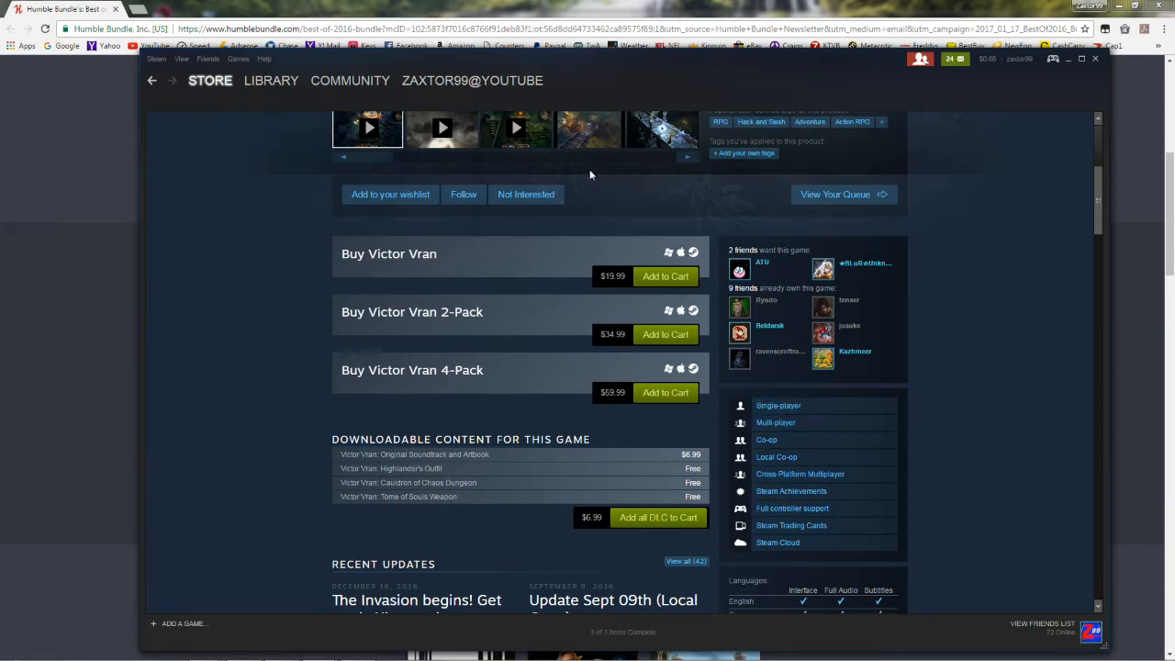
{"action": "scroll", "coordinate": [827, 283], "scroll_direction": "up", "scroll_amount": 5}
{"action": "scroll", "coordinate": [1036, 284], "scroll_direction": "up", "scroll_amount": 2}
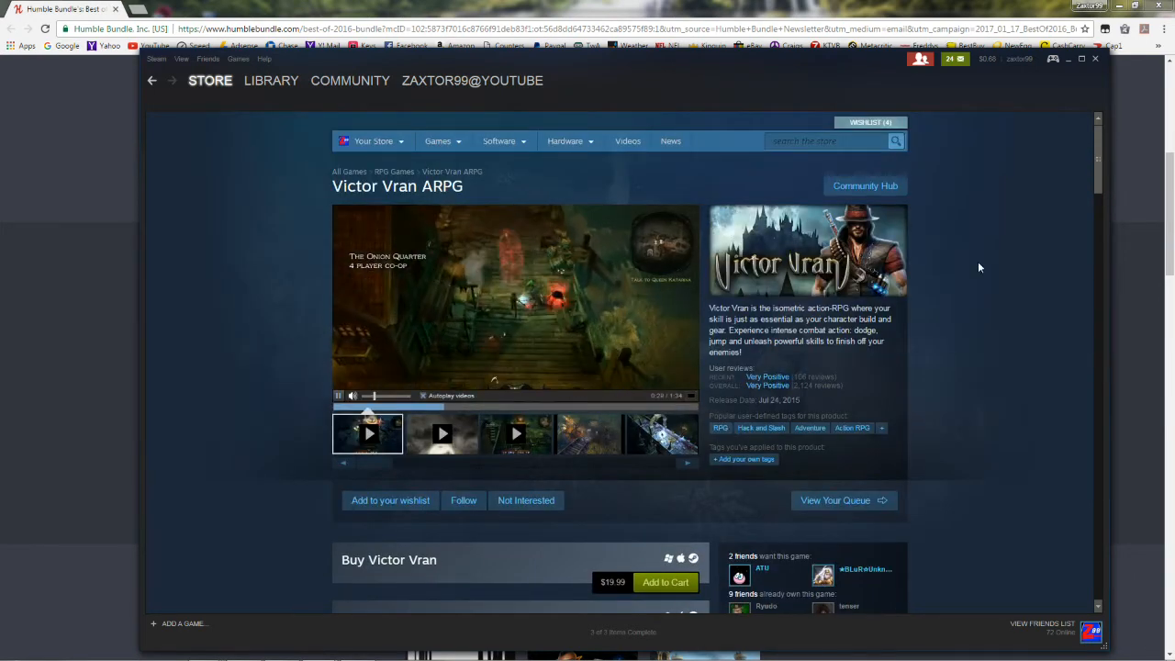
{"action": "scroll", "coordinate": [978, 261], "scroll_direction": "down", "scroll_amount": 5}
{"action": "scroll", "coordinate": [978, 261], "scroll_direction": "down", "scroll_amount": 2}
{"action": "scroll", "coordinate": [977, 261], "scroll_direction": "down", "scroll_amount": 5}
{"action": "scroll", "coordinate": [1001, 262], "scroll_direction": "down", "scroll_amount": 2}
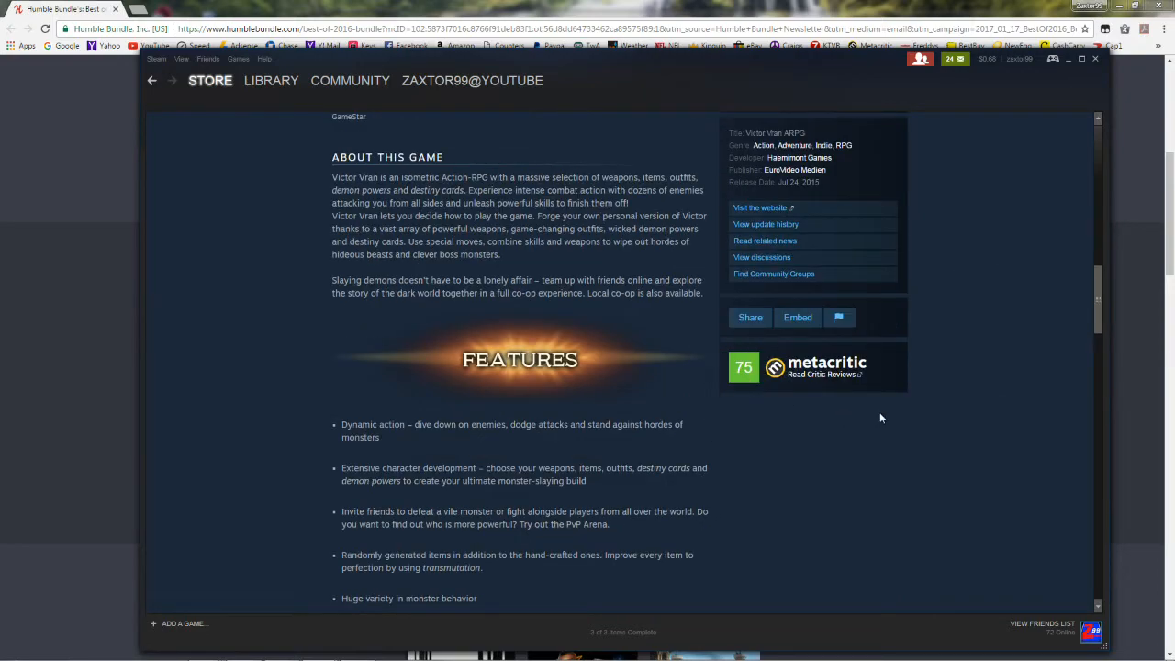
{"action": "scroll", "coordinate": [880, 418], "scroll_direction": "down", "scroll_amount": 4}
{"action": "scroll", "coordinate": [880, 417], "scroll_direction": "down", "scroll_amount": 2}
{"action": "scroll", "coordinate": [880, 418], "scroll_direction": "up", "scroll_amount": 6}
{"action": "scroll", "coordinate": [880, 418], "scroll_direction": "up", "scroll_amount": 5}
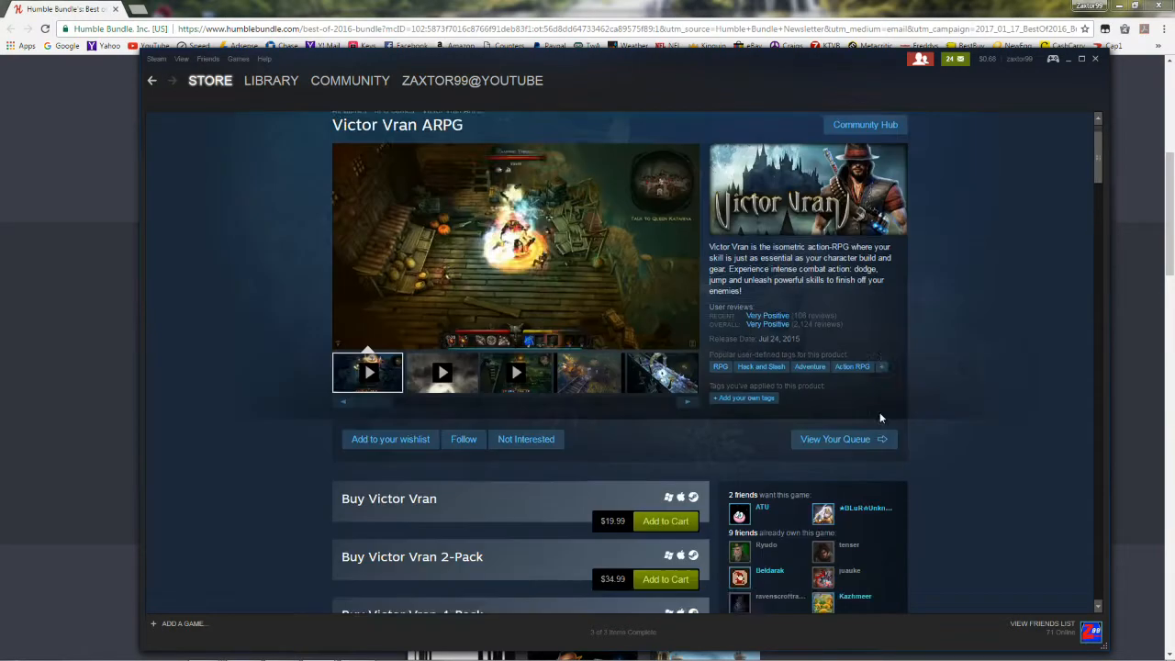
{"action": "scroll", "coordinate": [880, 418], "scroll_direction": "up", "scroll_amount": 2}
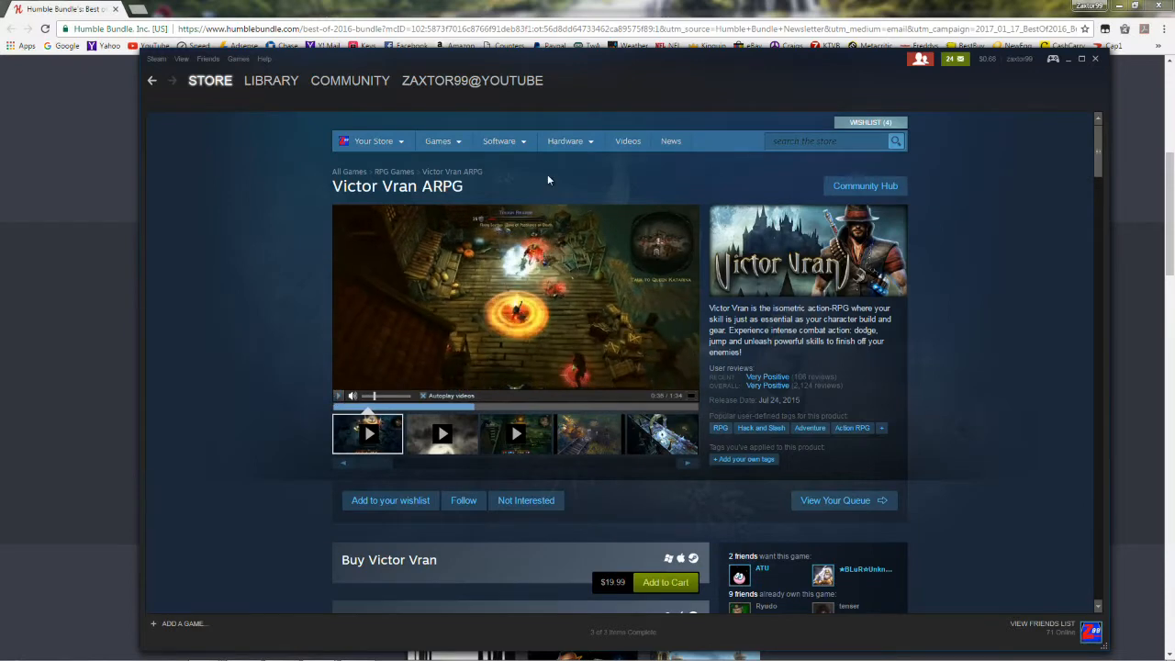
{"action": "key", "text": "alt+Tab"}
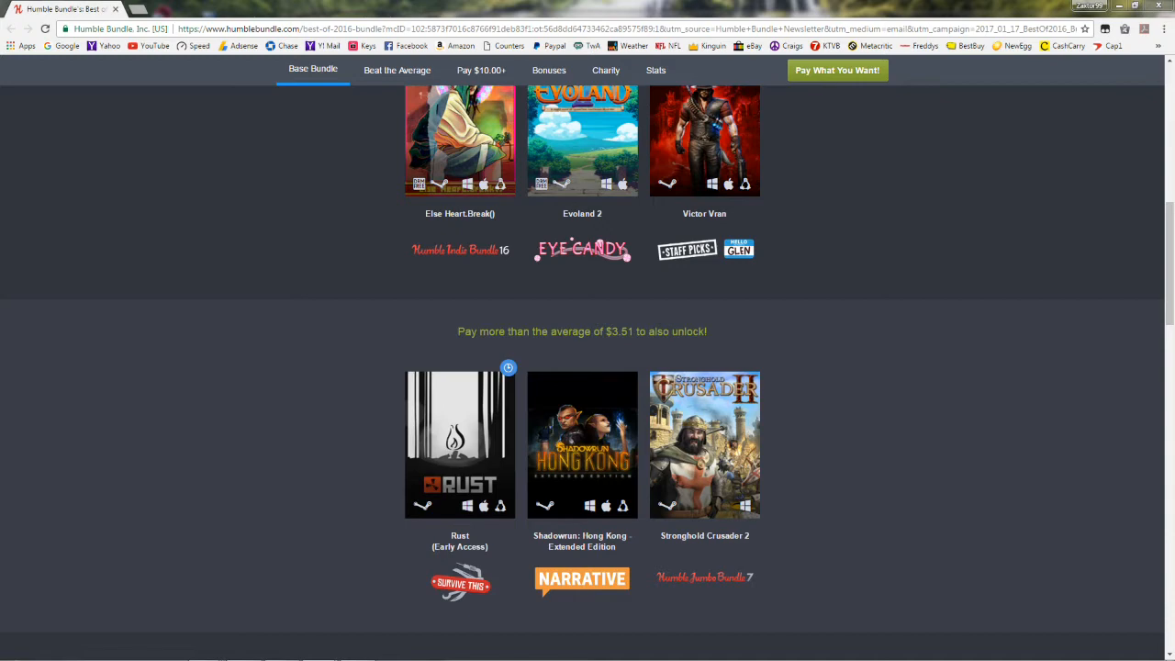
- Bring the Steam Shadowrun: Hong Kong – Extended Edition store page to the front
{"action": "key", "text": "alt+Tab"}
- Skip ahead in the Shadowrun: Hong Kong trailer, then slide Steam aside to reveal the bundle
{"action": "left_click_drag", "start_coordinate": [805, 63], "coordinate": [781, 62]}
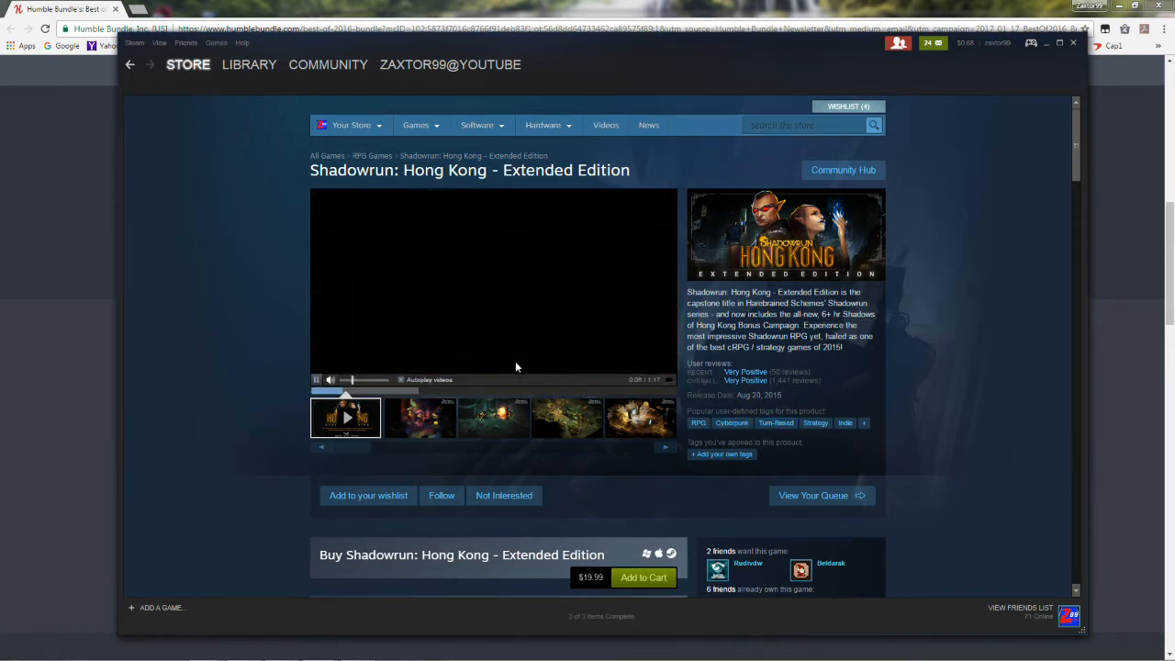
{"action": "mouse_move", "coordinate": [493, 284]}
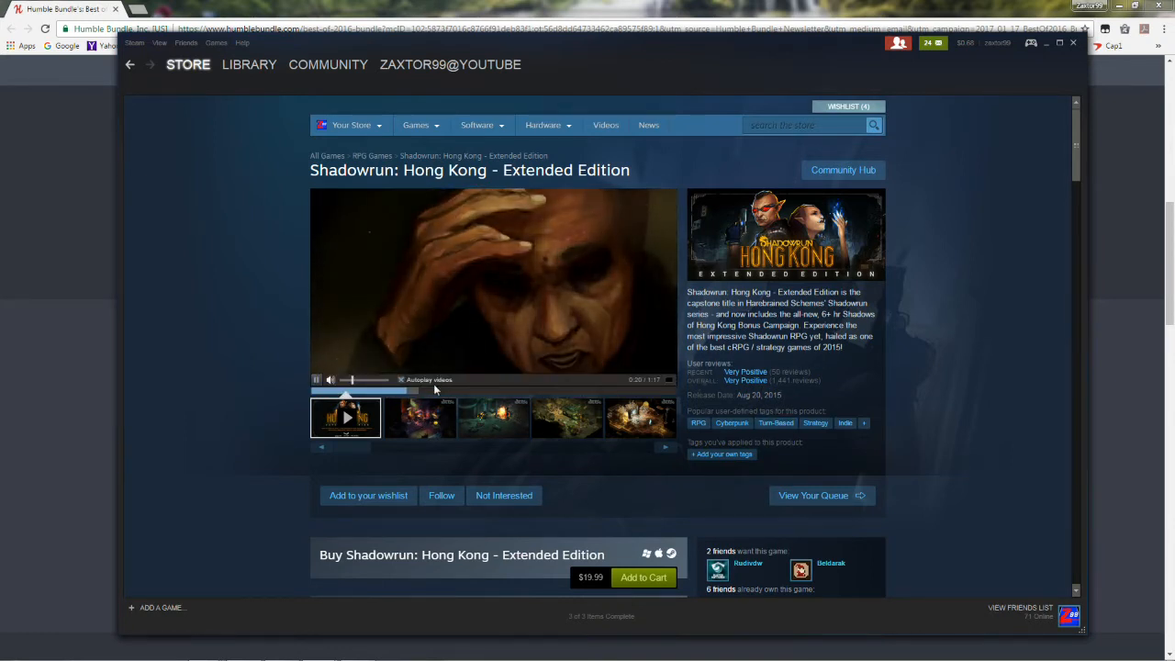
{"action": "left_click", "coordinate": [492, 388]}
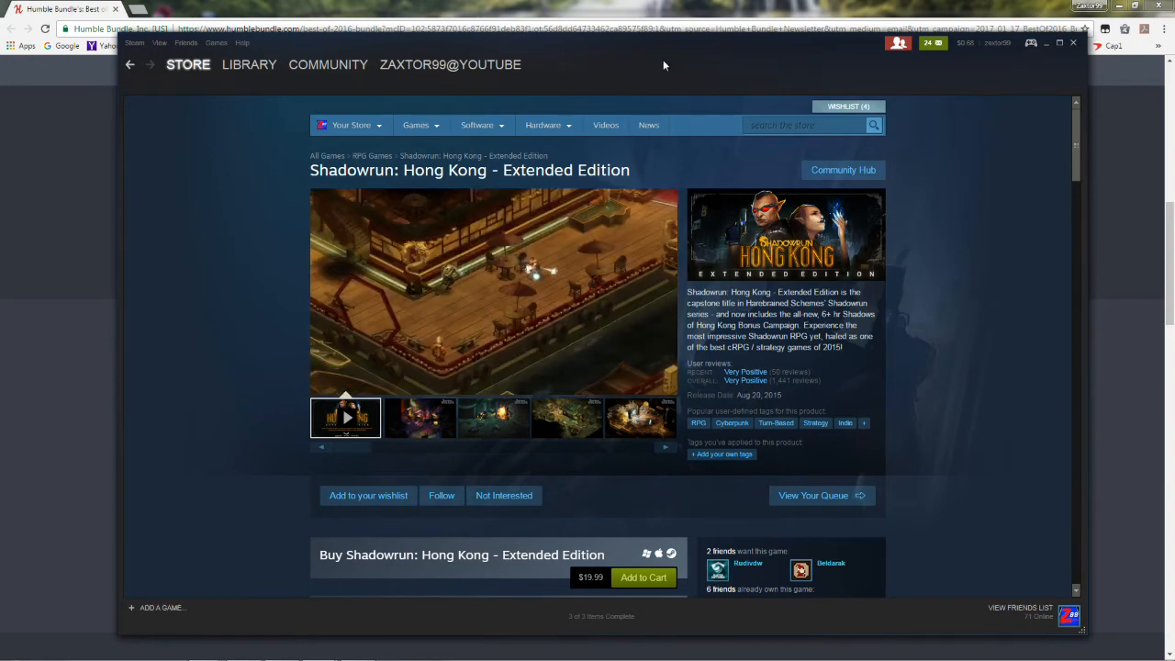
{"action": "left_click_drag", "start_coordinate": [663, 59], "coordinate": [1174, 60]}
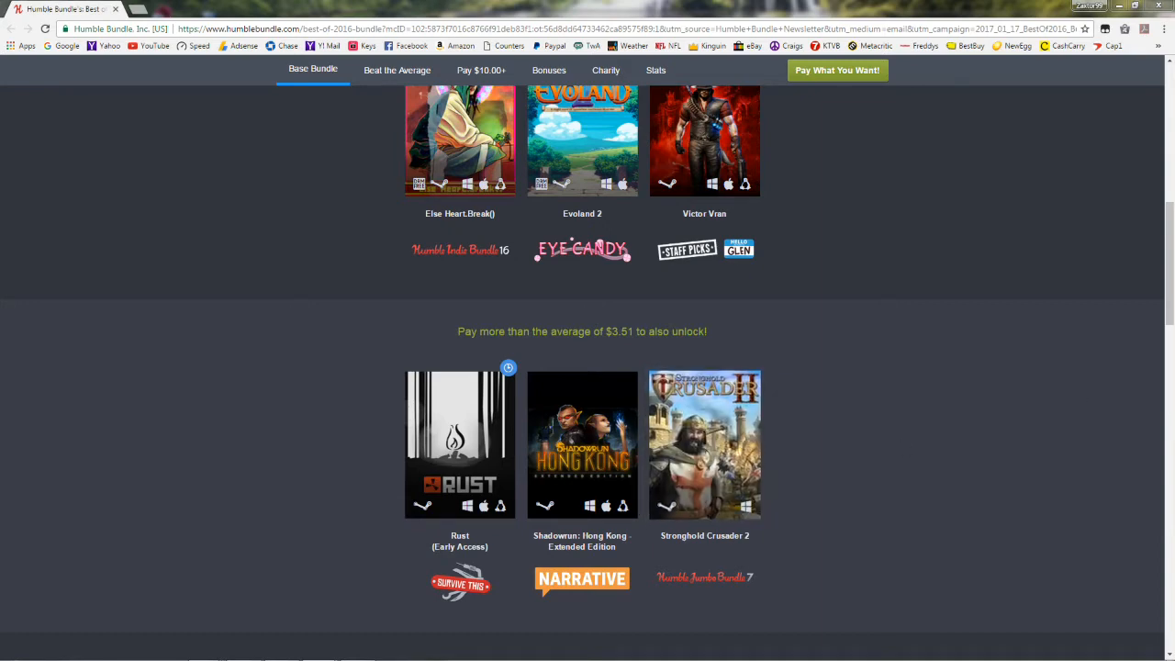
- Look up Stronghold Crusader 2 in the Steam store and bring its page into view
{"action": "left_click_drag", "start_coordinate": [1171, 88], "coordinate": [747, 87]}
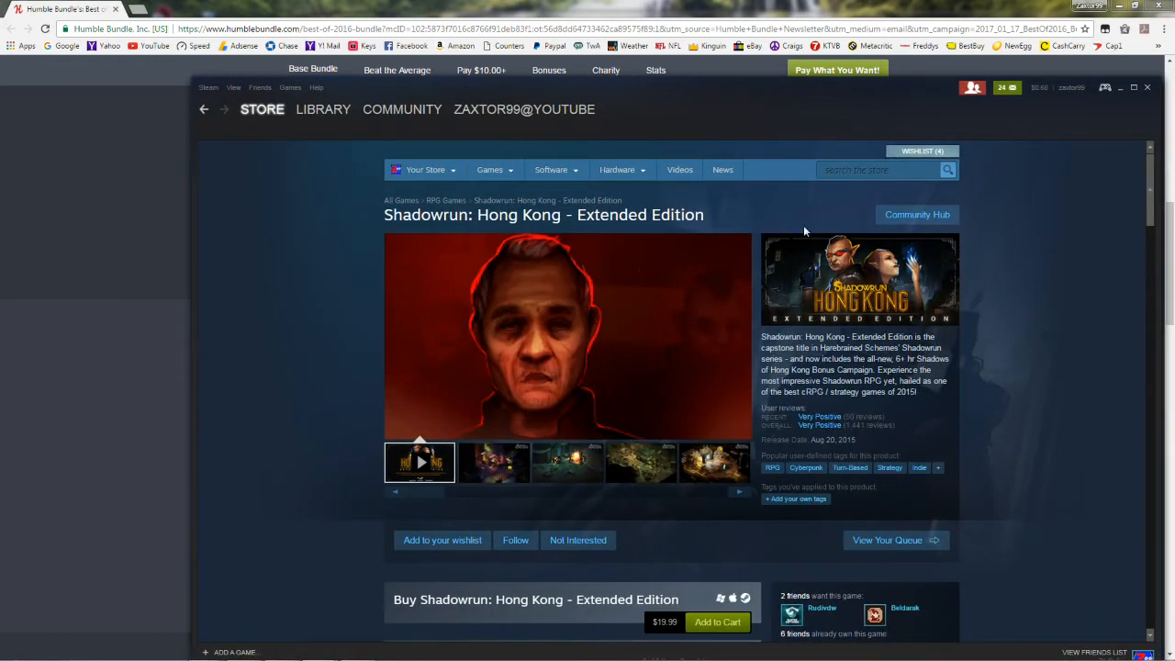
{"action": "type", "text": "stronghold"}
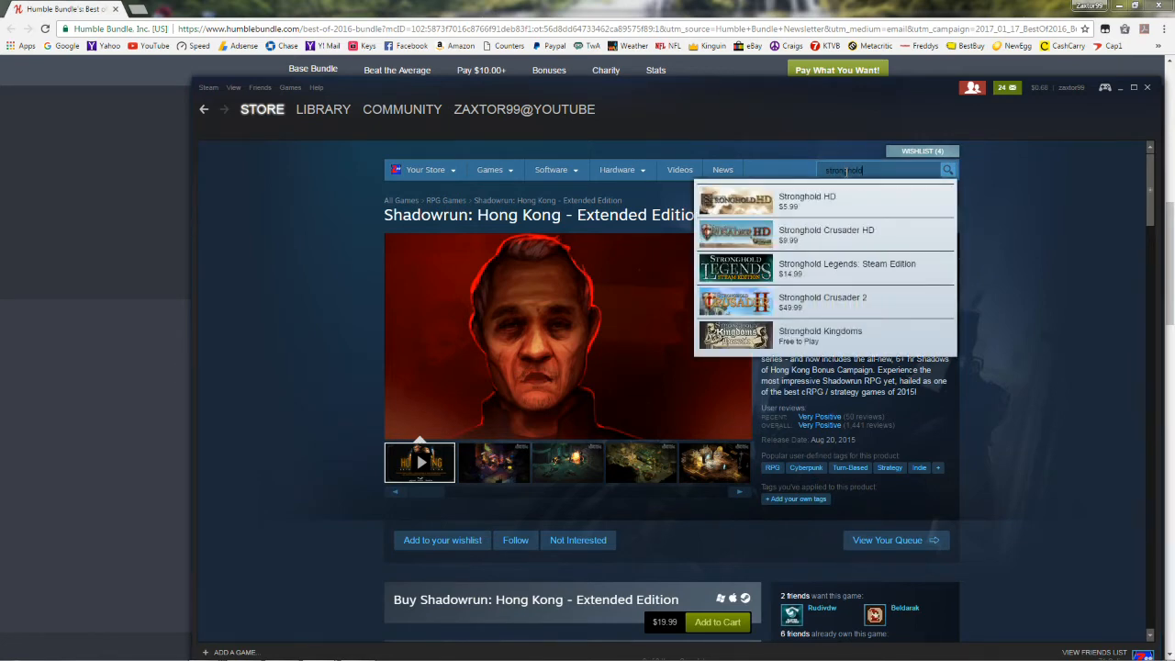
{"action": "left_click", "coordinate": [818, 301]}
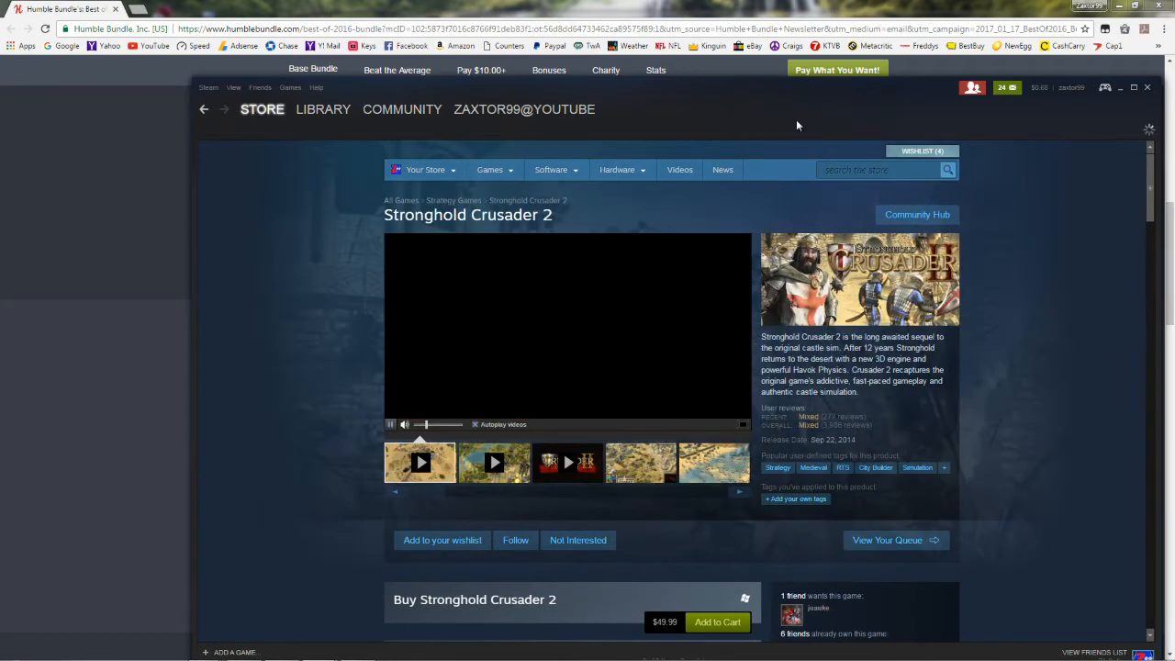
{"action": "left_click_drag", "start_coordinate": [796, 119], "coordinate": [748, 92]}
{"action": "scroll", "coordinate": [571, 350], "scroll_direction": "down", "scroll_amount": 1}
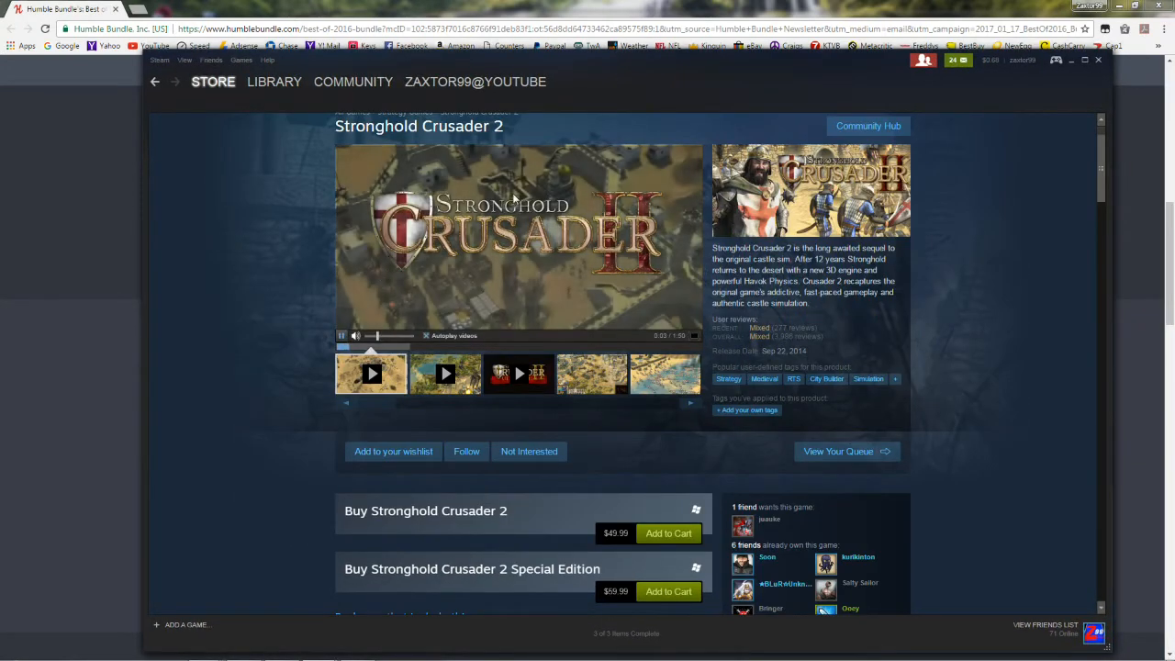
{"action": "left_click_drag", "start_coordinate": [613, 102], "coordinate": [1166, 101]}
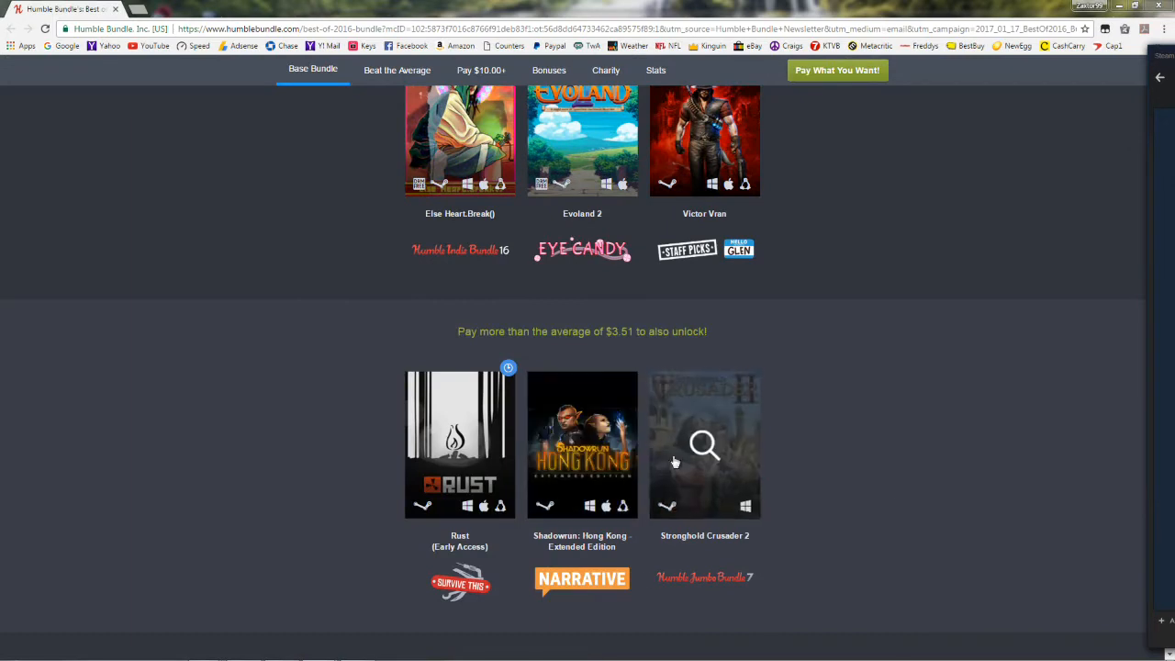
{"action": "left_click_drag", "start_coordinate": [1166, 55], "coordinate": [525, 74]}
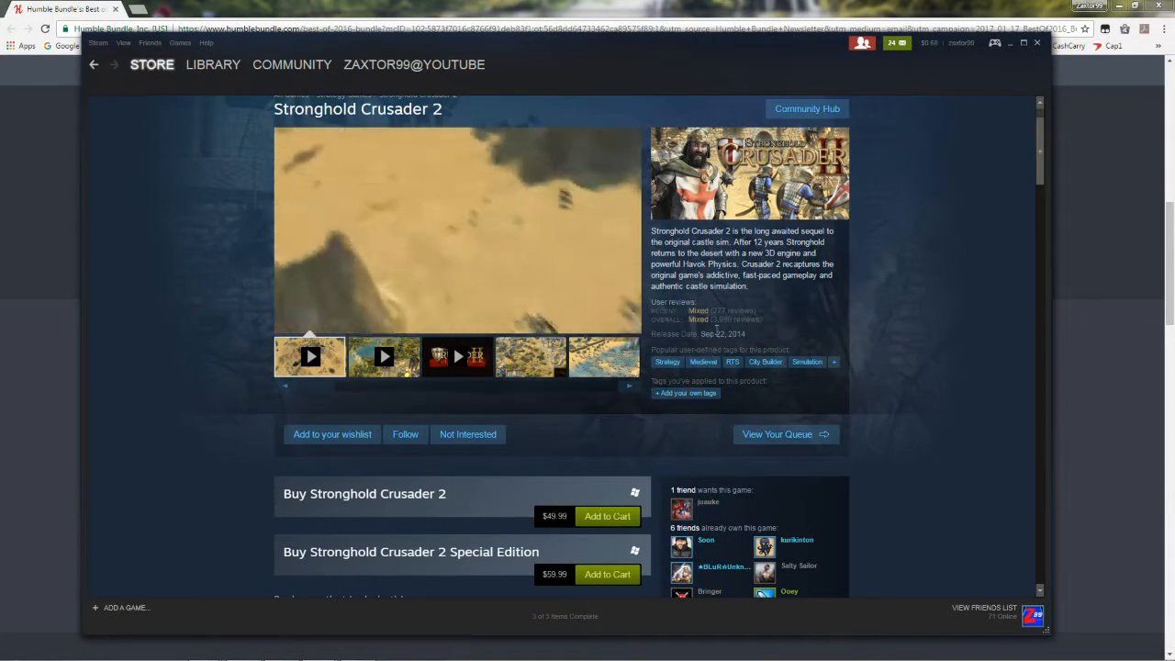
{"action": "scroll", "coordinate": [917, 315], "scroll_direction": "down", "scroll_amount": 1}
{"action": "scroll", "coordinate": [916, 315], "scroll_direction": "down", "scroll_amount": 8}
{"action": "scroll", "coordinate": [917, 315], "scroll_direction": "down", "scroll_amount": 4}
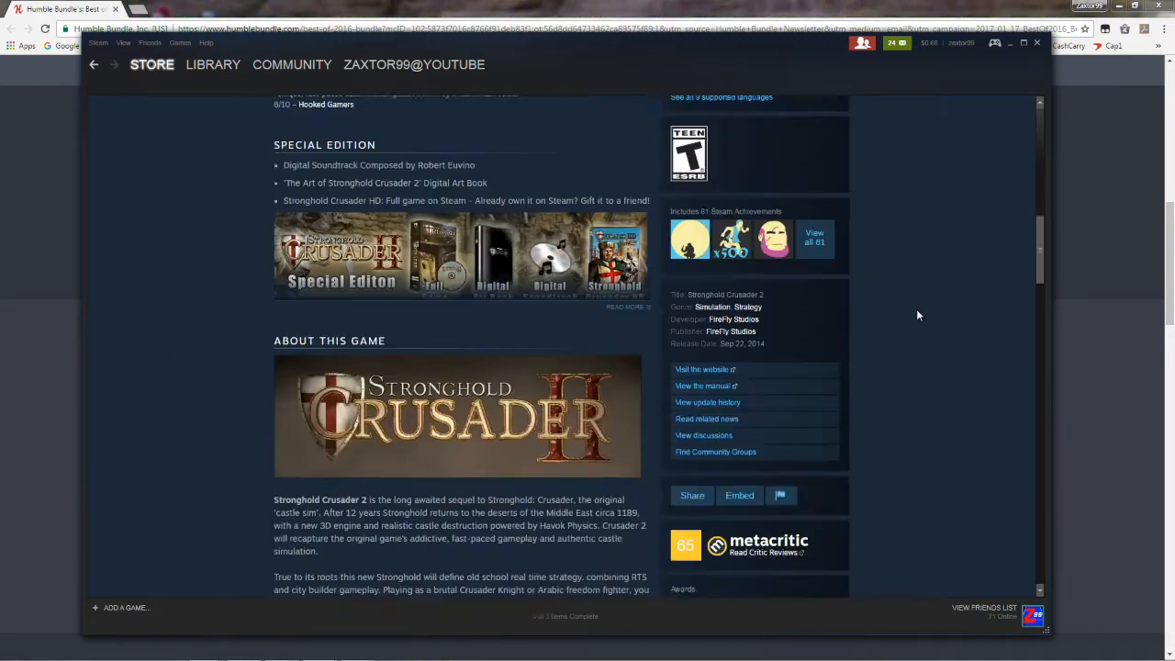
{"action": "scroll", "coordinate": [916, 315], "scroll_direction": "down", "scroll_amount": 3}
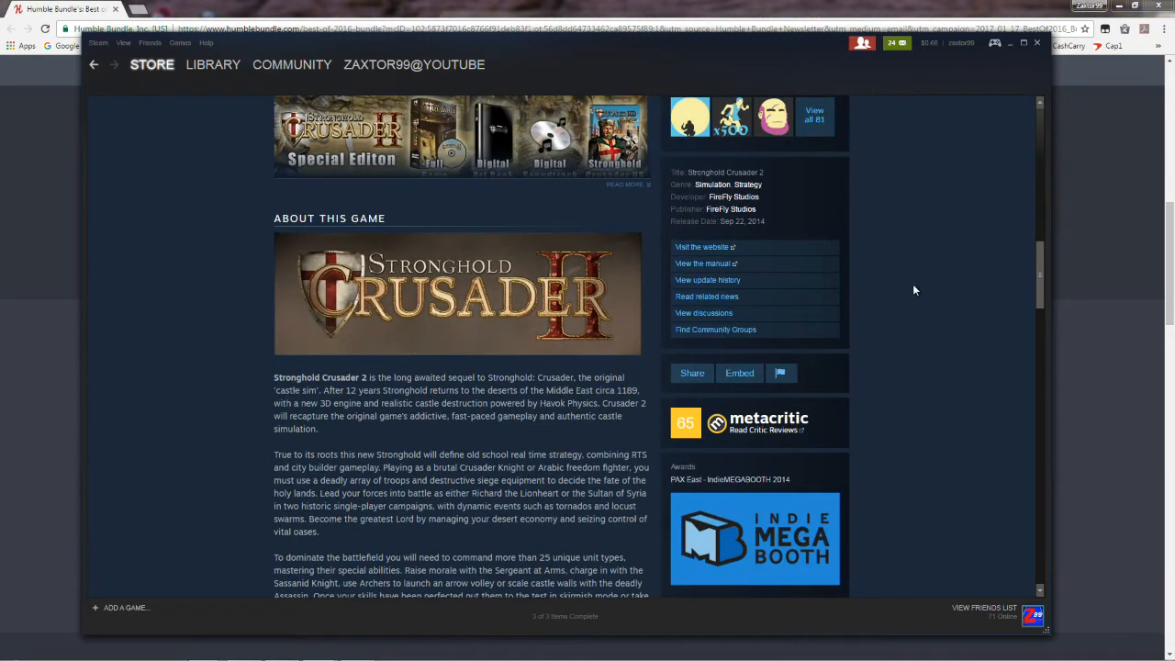
{"action": "scroll", "coordinate": [913, 283], "scroll_direction": "up", "scroll_amount": 8}
{"action": "scroll", "coordinate": [913, 286], "scroll_direction": "up", "scroll_amount": 8}
{"action": "scroll", "coordinate": [913, 285], "scroll_direction": "up", "scroll_amount": 1}
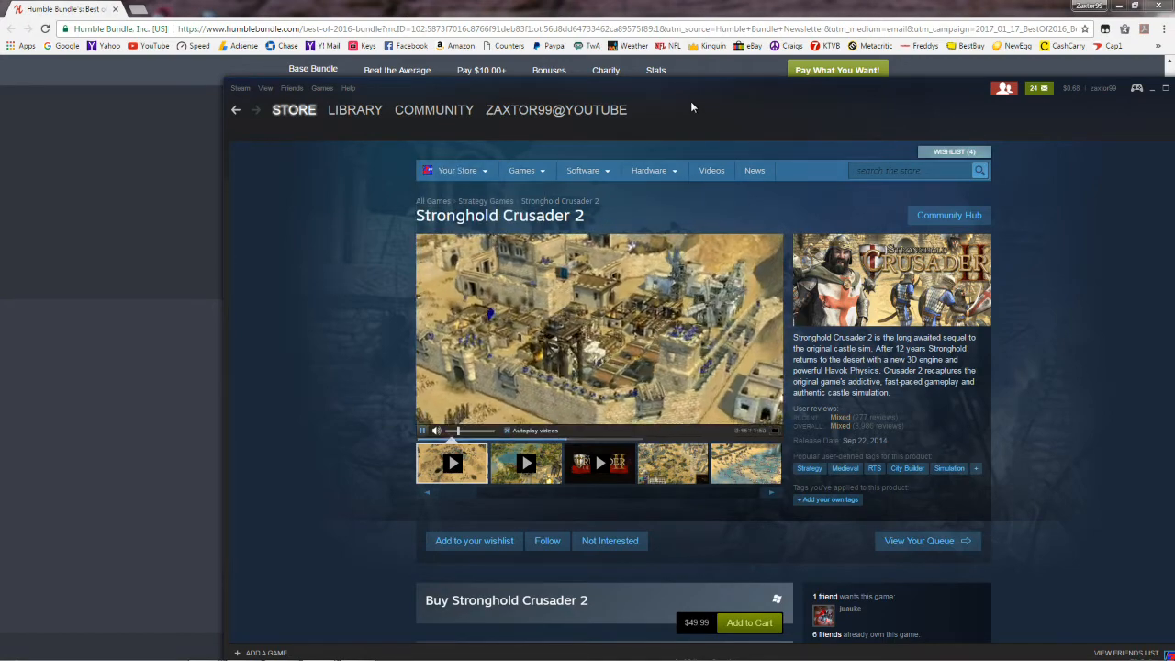
- Move the Steam window out of the way to return to the Humble Bundle page
{"action": "mouse_move", "coordinate": [691, 101]}
{"action": "left_mouse_down"}
{"action": "mouse_move", "coordinate": [792, 83]}
{"action": "mouse_move", "coordinate": [1171, 89]}
{"action": "left_mouse_up"}
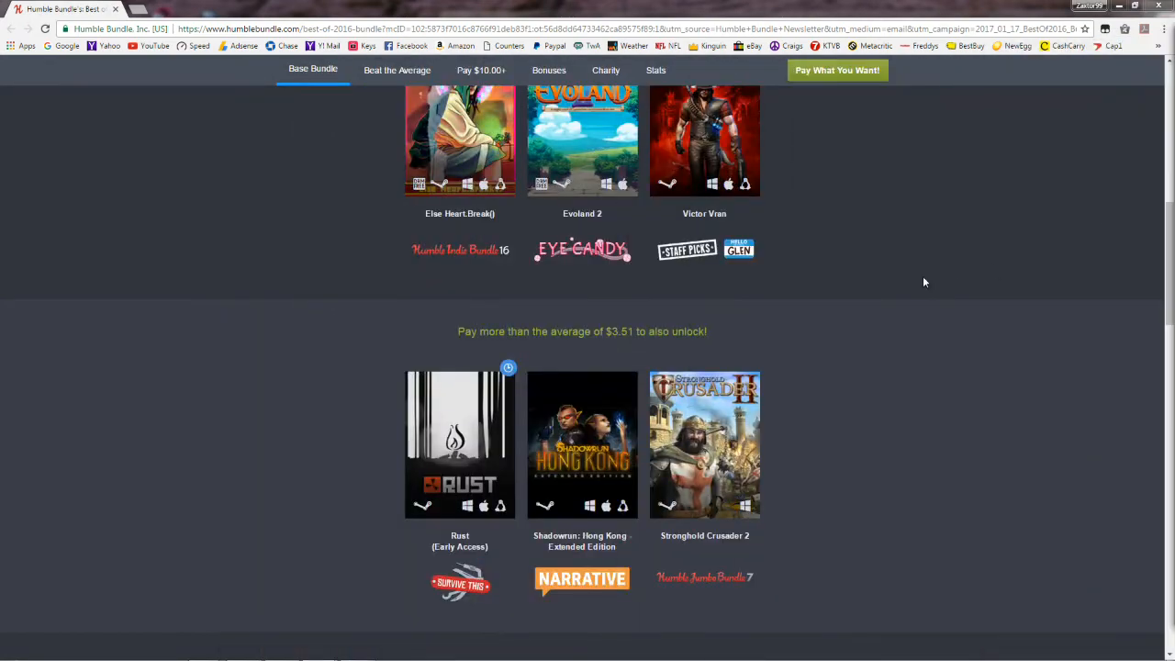
{"action": "scroll", "coordinate": [866, 280], "scroll_direction": "down", "scroll_amount": 3}
{"action": "scroll", "coordinate": [866, 280], "scroll_direction": "down", "scroll_amount": 3}
{"action": "scroll", "coordinate": [866, 280], "scroll_direction": "down", "scroll_amount": 2}
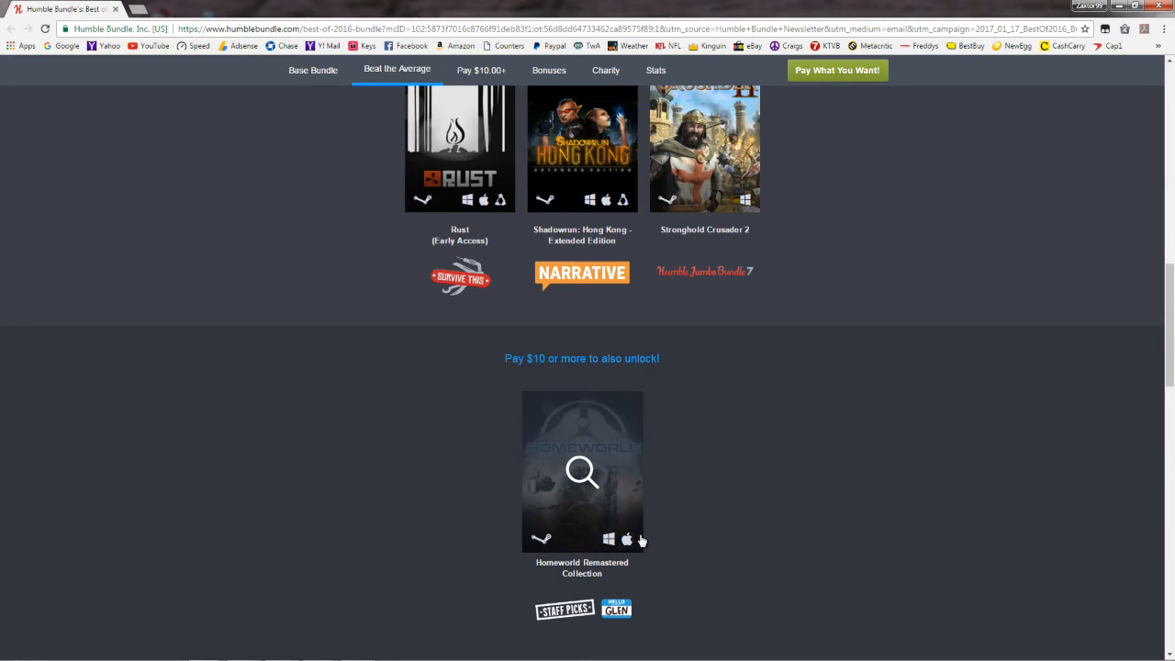
- Search Steam for Homeworld and bring up the Homeworld Remastered Collection store page
{"action": "key", "text": "alt+Tab"}
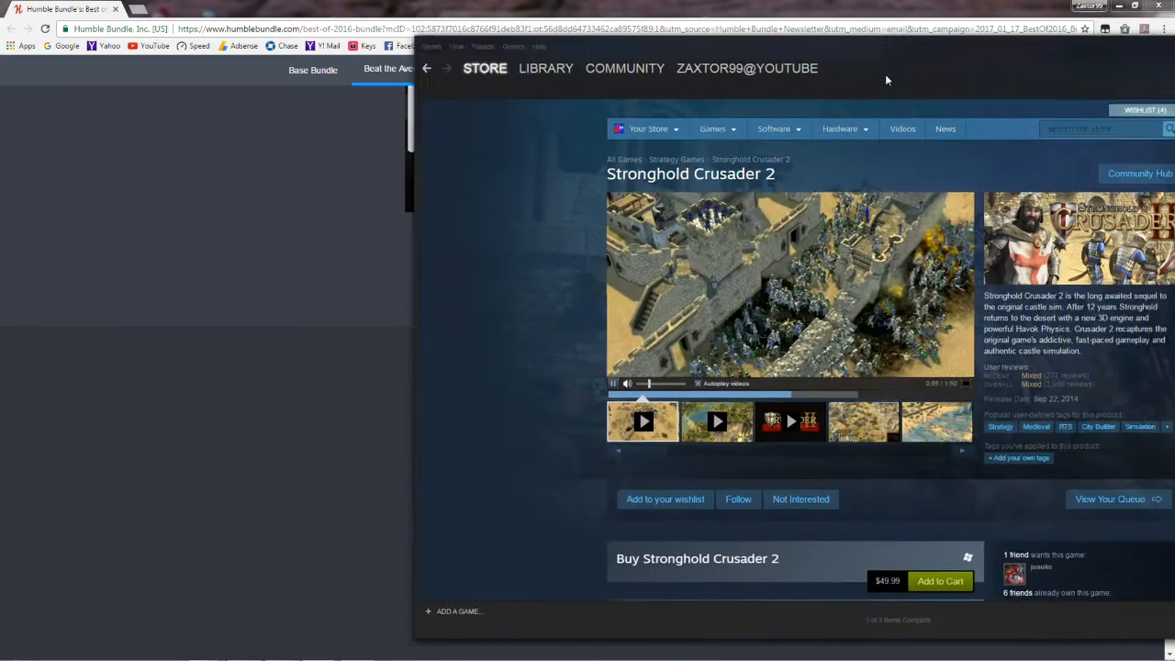
{"action": "left_click", "coordinate": [856, 142]}
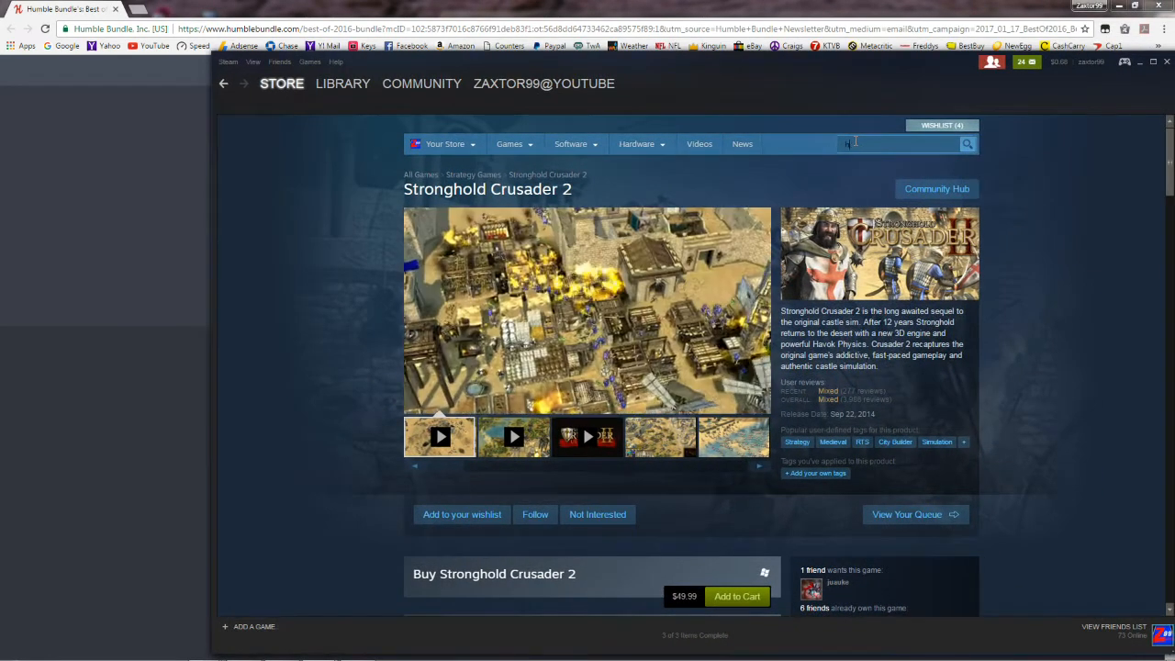
{"action": "type", "text": "homewo"}
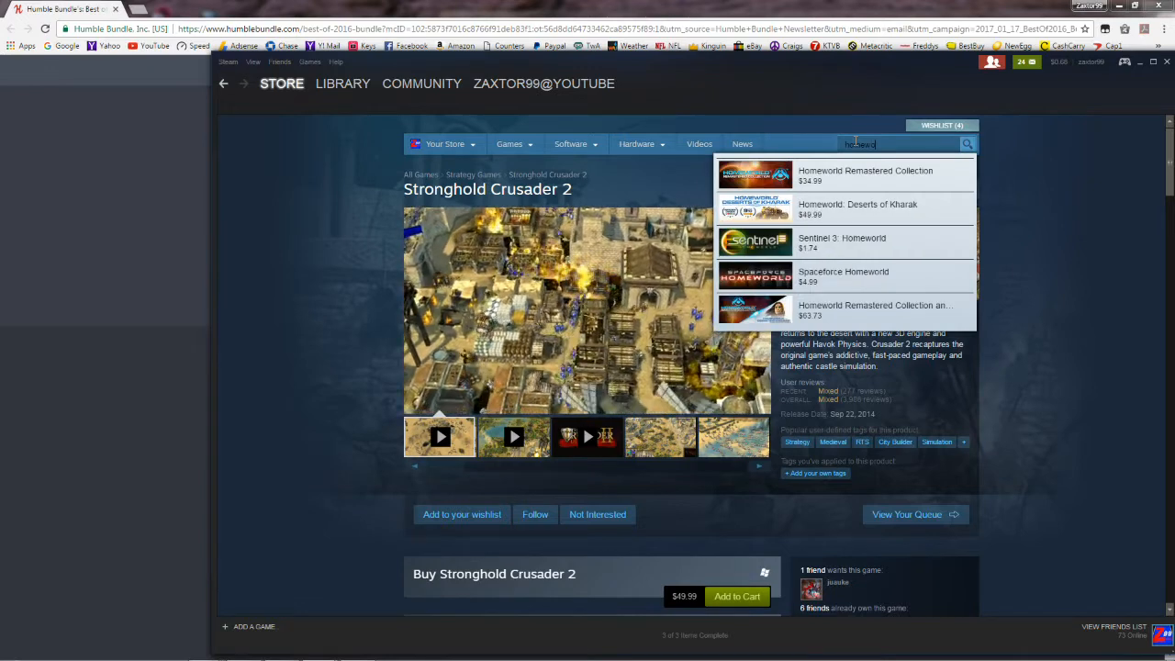
{"action": "left_click", "coordinate": [820, 163]}
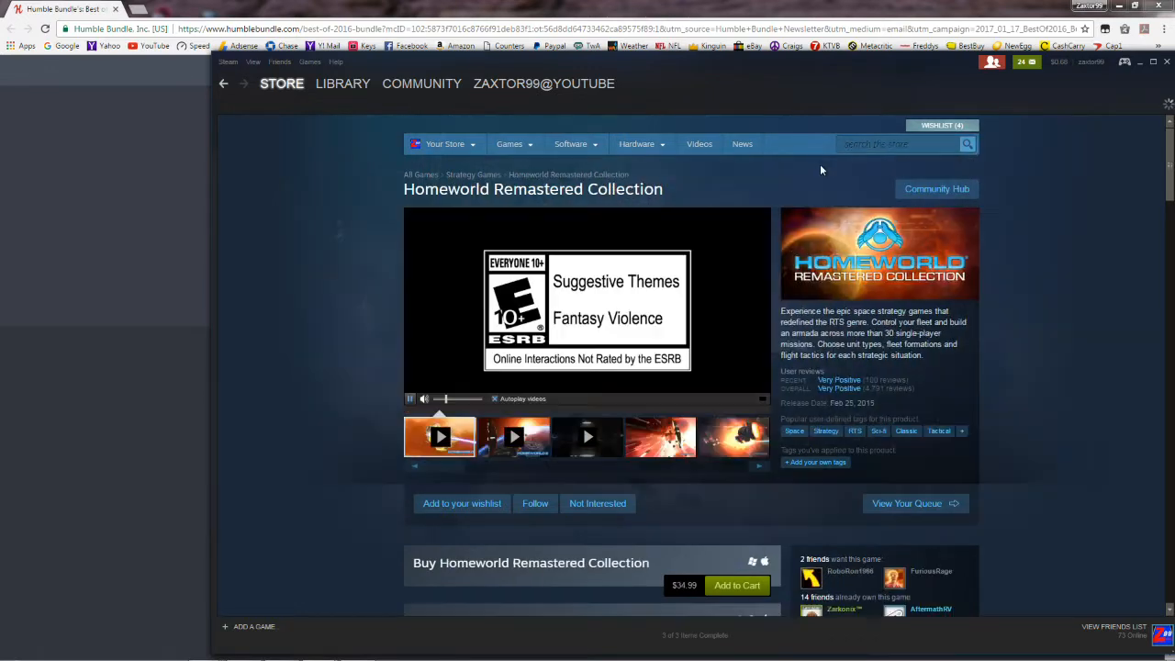
{"action": "left_click_drag", "start_coordinate": [808, 91], "coordinate": [693, 75]}
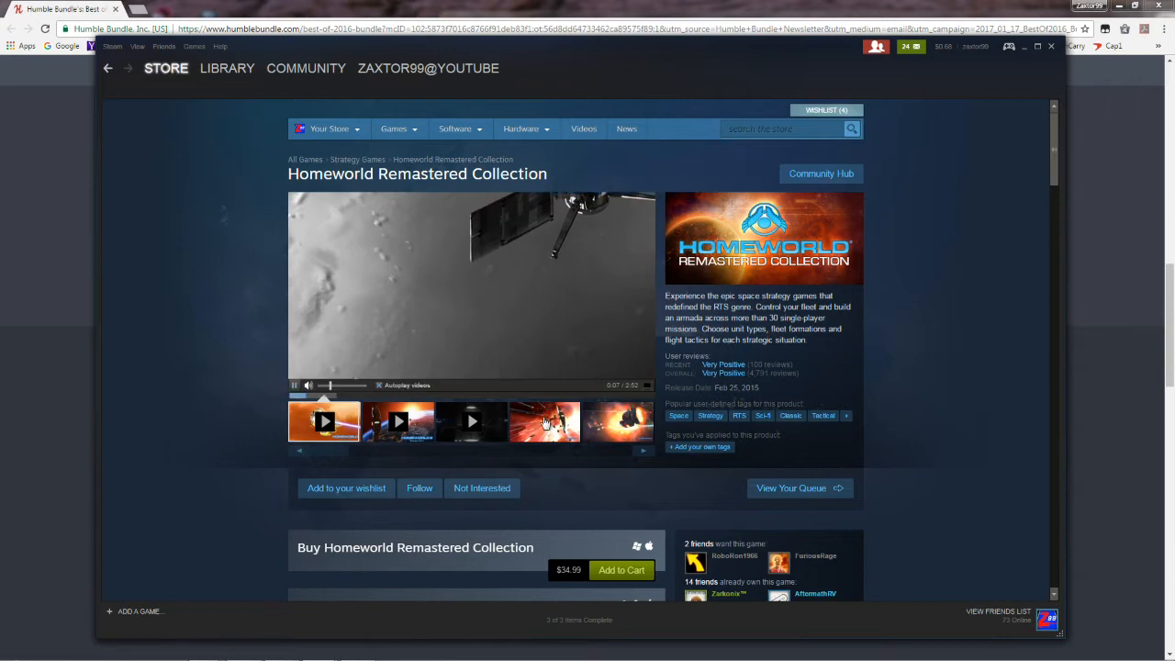
{"action": "scroll", "coordinate": [958, 385], "scroll_direction": "down", "scroll_amount": 1}
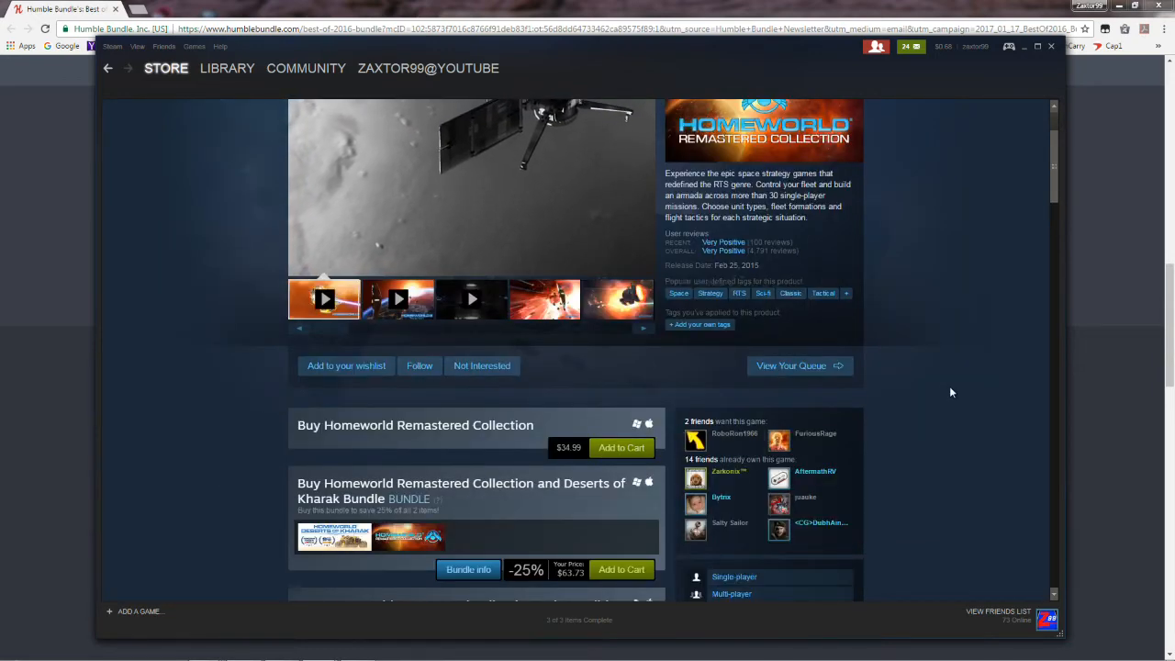
{"action": "scroll", "coordinate": [951, 392], "scroll_direction": "down", "scroll_amount": 5}
{"action": "scroll", "coordinate": [953, 399], "scroll_direction": "down", "scroll_amount": 5}
{"action": "scroll", "coordinate": [953, 398], "scroll_direction": "down", "scroll_amount": 3}
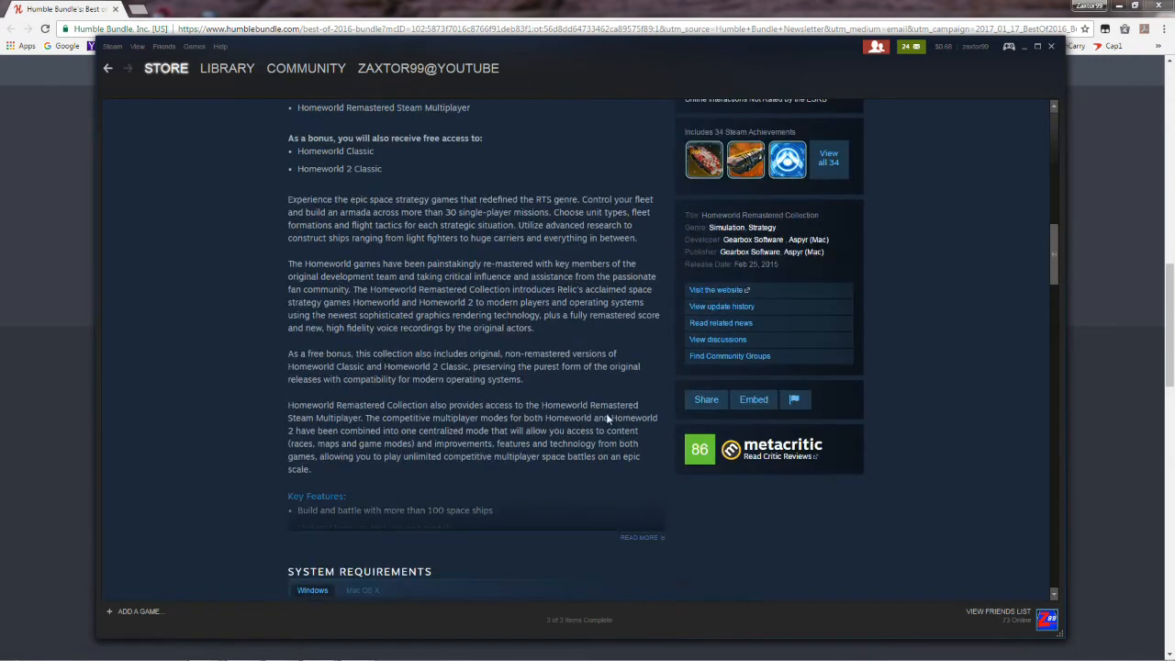
{"action": "scroll", "coordinate": [906, 438], "scroll_direction": "up", "scroll_amount": 8}
{"action": "scroll", "coordinate": [907, 438], "scroll_direction": "up", "scroll_amount": 4}
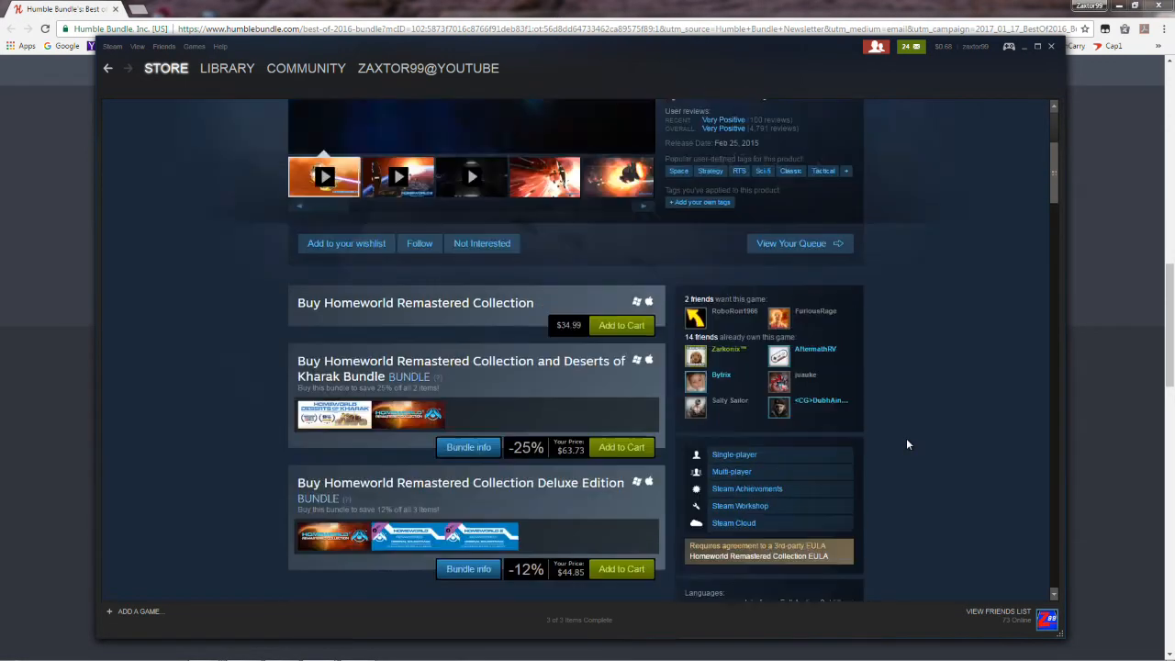
{"action": "scroll", "coordinate": [906, 438], "scroll_direction": "up", "scroll_amount": 1}
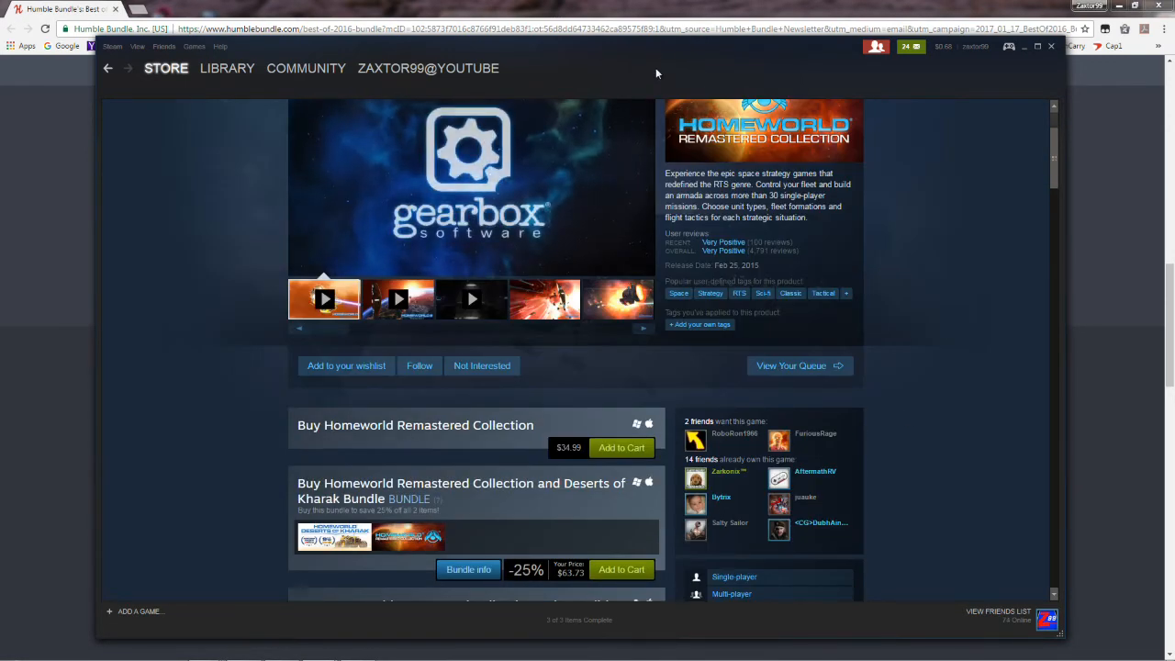
- Check the $34.99 price and bundle options, then move Steam aside to show the bundle page
{"action": "left_click_drag", "start_coordinate": [655, 67], "coordinate": [683, 70]}
{"action": "scroll", "coordinate": [1000, 273], "scroll_direction": "up", "scroll_amount": 3}
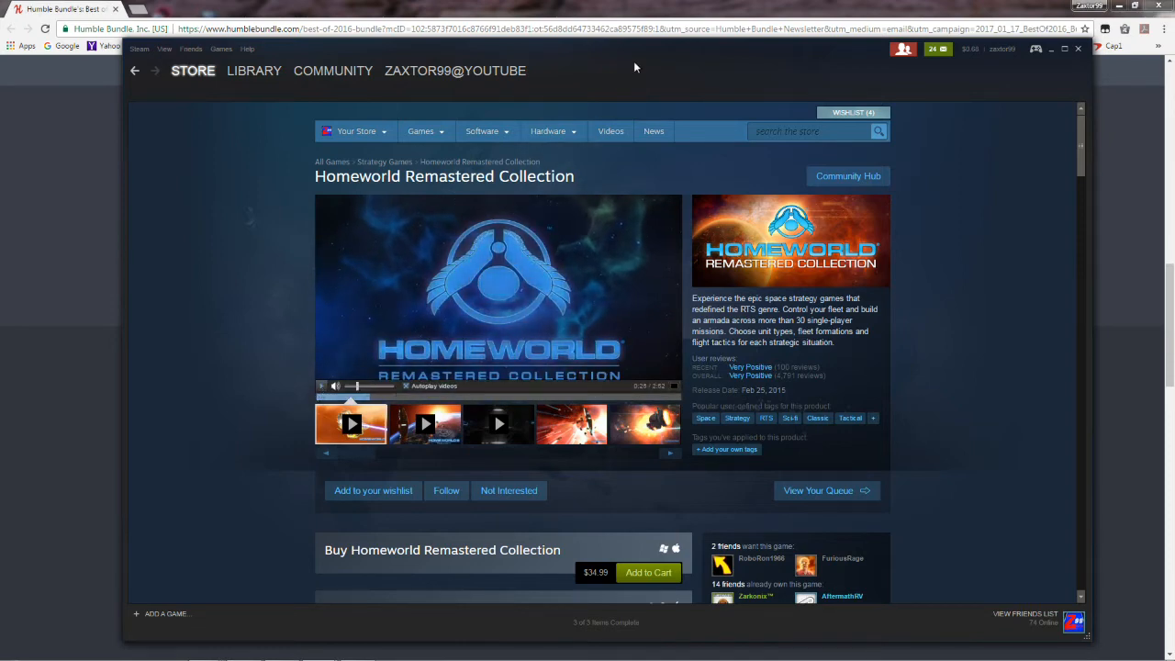
{"action": "left_click_drag", "start_coordinate": [634, 61], "coordinate": [1167, 61]}
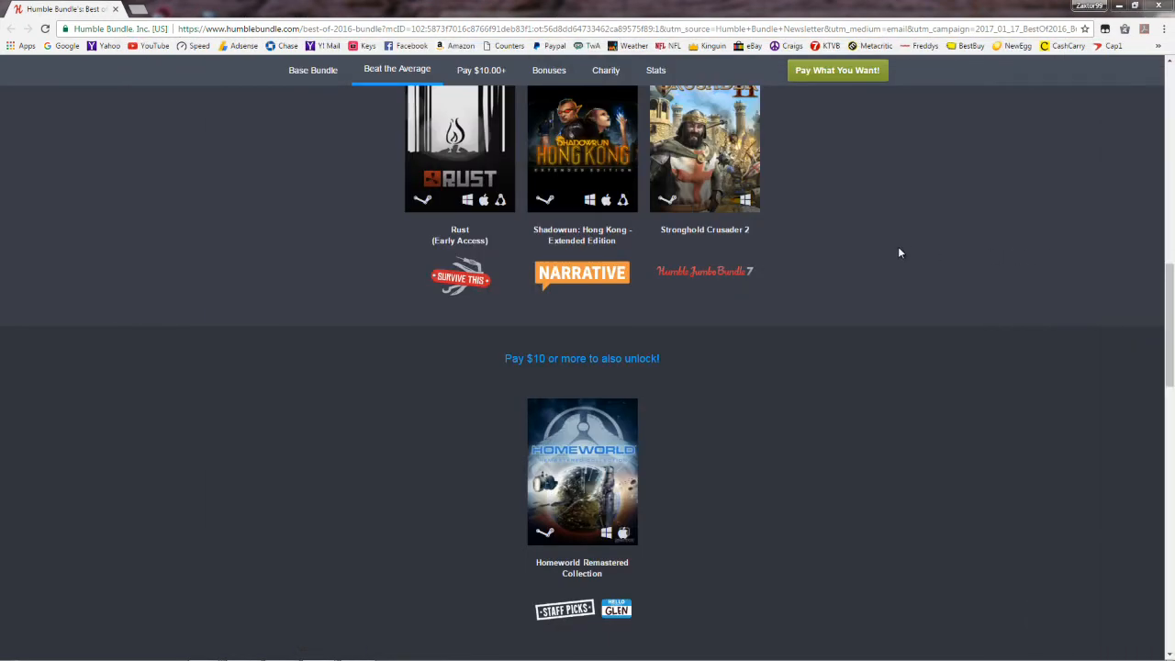
{"action": "scroll", "coordinate": [900, 253], "scroll_direction": "up", "scroll_amount": 4}
{"action": "scroll", "coordinate": [900, 253], "scroll_direction": "up", "scroll_amount": 4}
{"action": "scroll", "coordinate": [900, 252], "scroll_direction": "up", "scroll_amount": 4}
{"action": "scroll", "coordinate": [898, 246], "scroll_direction": "up", "scroll_amount": 2}
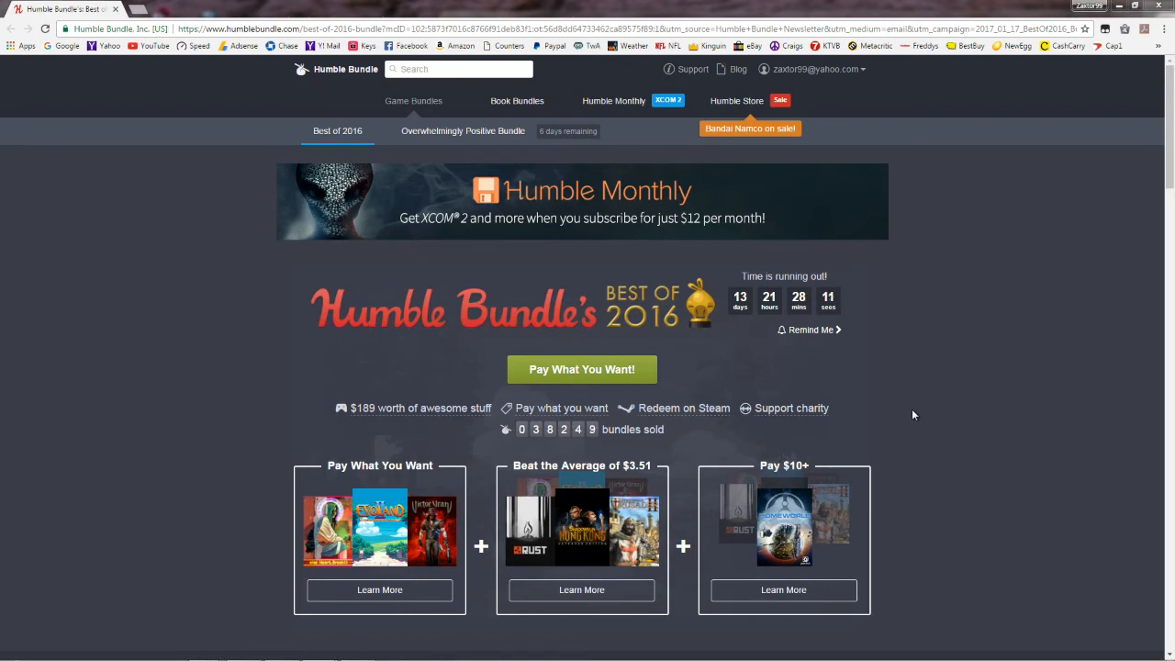
{"action": "scroll", "coordinate": [912, 414], "scroll_direction": "down", "scroll_amount": 1}
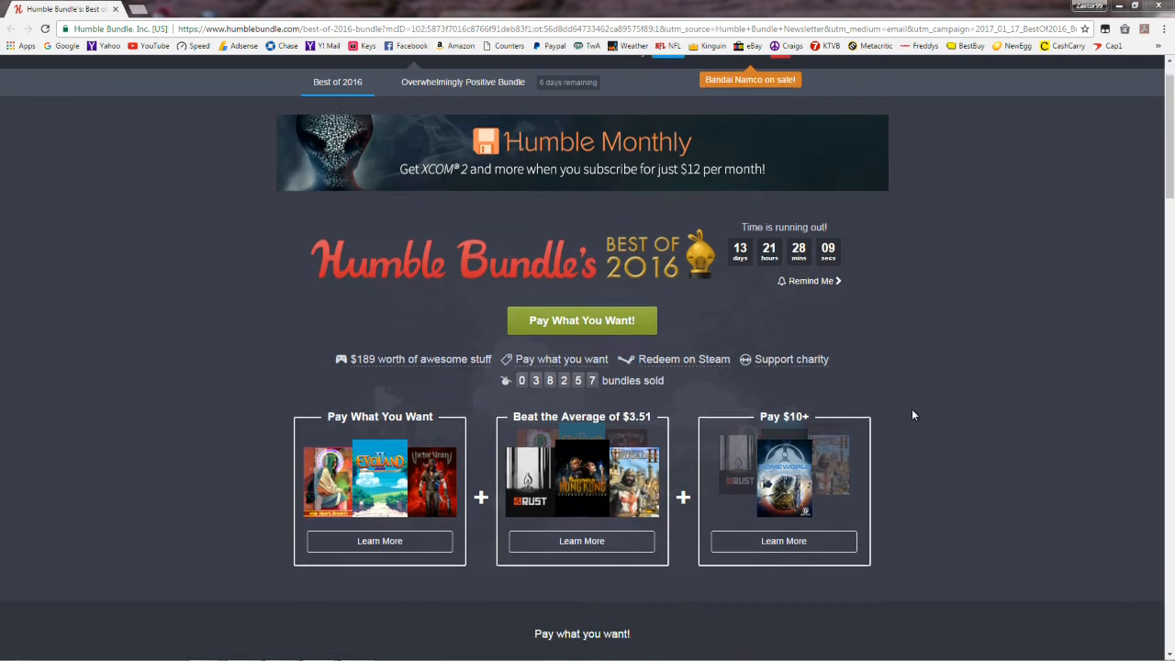
{"action": "scroll", "coordinate": [912, 414], "scroll_direction": "down", "scroll_amount": 5}
{"action": "scroll", "coordinate": [912, 414], "scroll_direction": "down", "scroll_amount": 5}
{"action": "scroll", "coordinate": [912, 414], "scroll_direction": "down", "scroll_amount": 5}
{"action": "scroll", "coordinate": [912, 415], "scroll_direction": "down", "scroll_amount": 4}
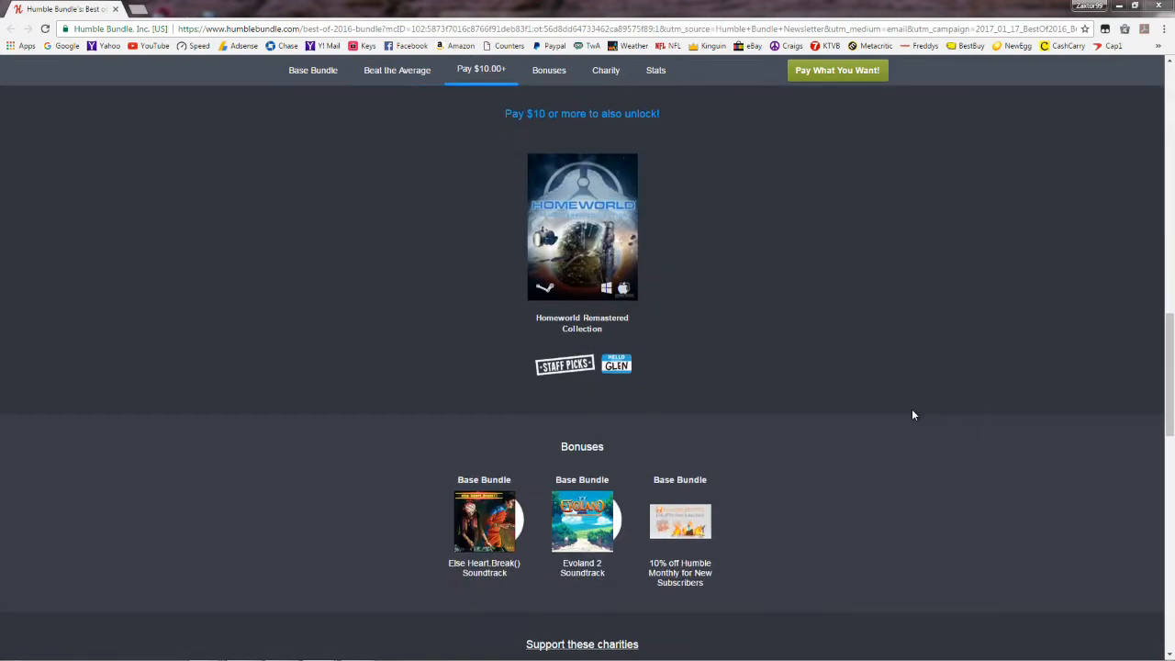
{"action": "scroll", "coordinate": [912, 415], "scroll_direction": "down", "scroll_amount": 3}
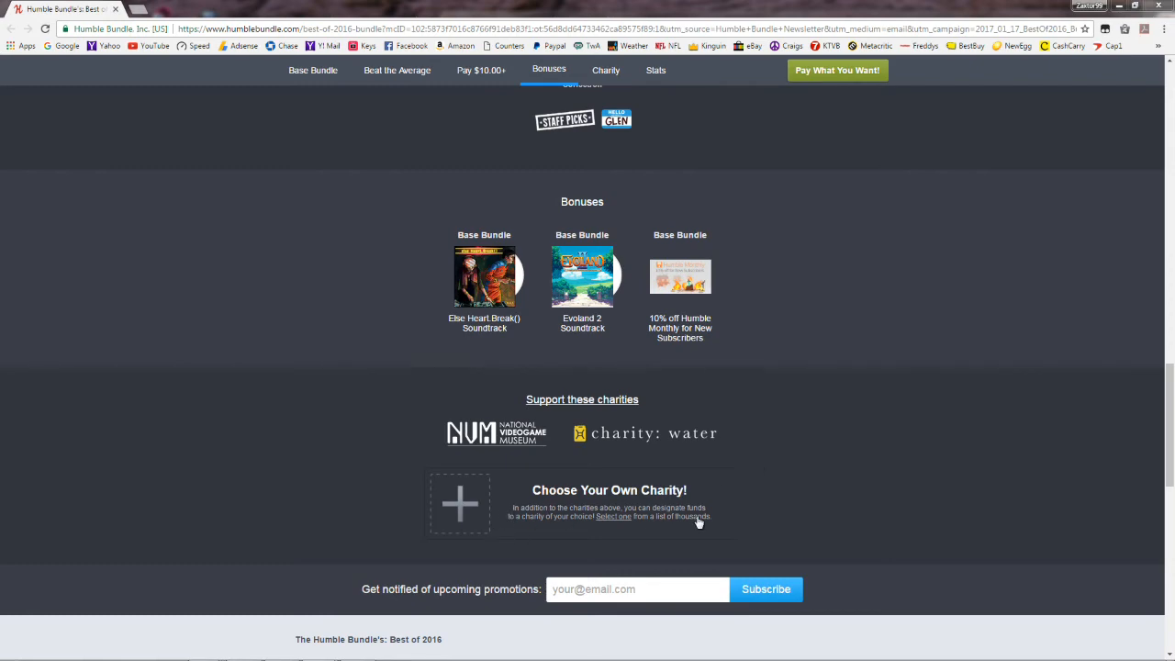
{"action": "scroll", "coordinate": [790, 507], "scroll_direction": "down", "scroll_amount": 5}
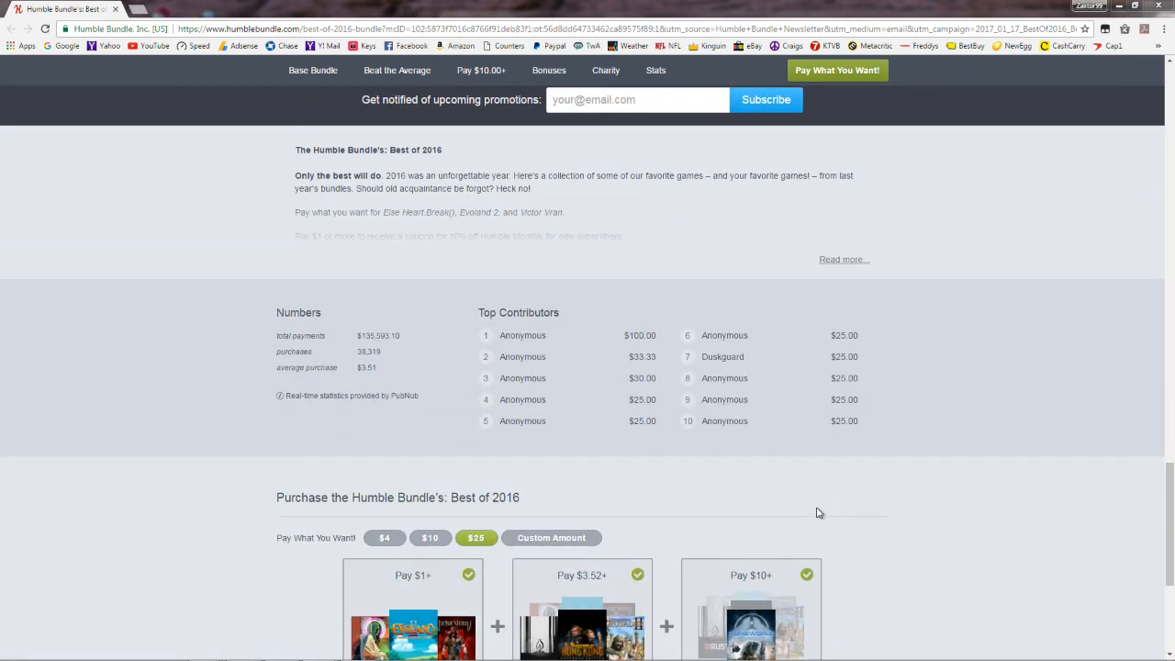
{"action": "scroll", "coordinate": [819, 512], "scroll_direction": "down", "scroll_amount": 2}
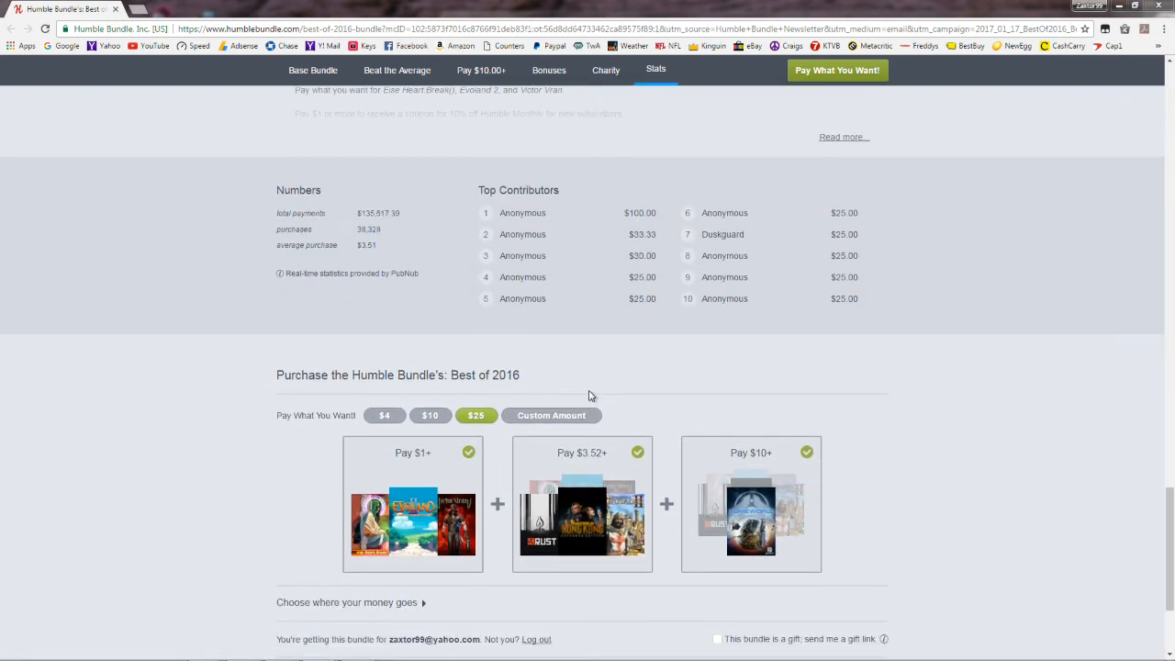
{"action": "scroll", "coordinate": [837, 392], "scroll_direction": "down", "scroll_amount": 2}
{"action": "scroll", "coordinate": [837, 392], "scroll_direction": "down", "scroll_amount": 2}
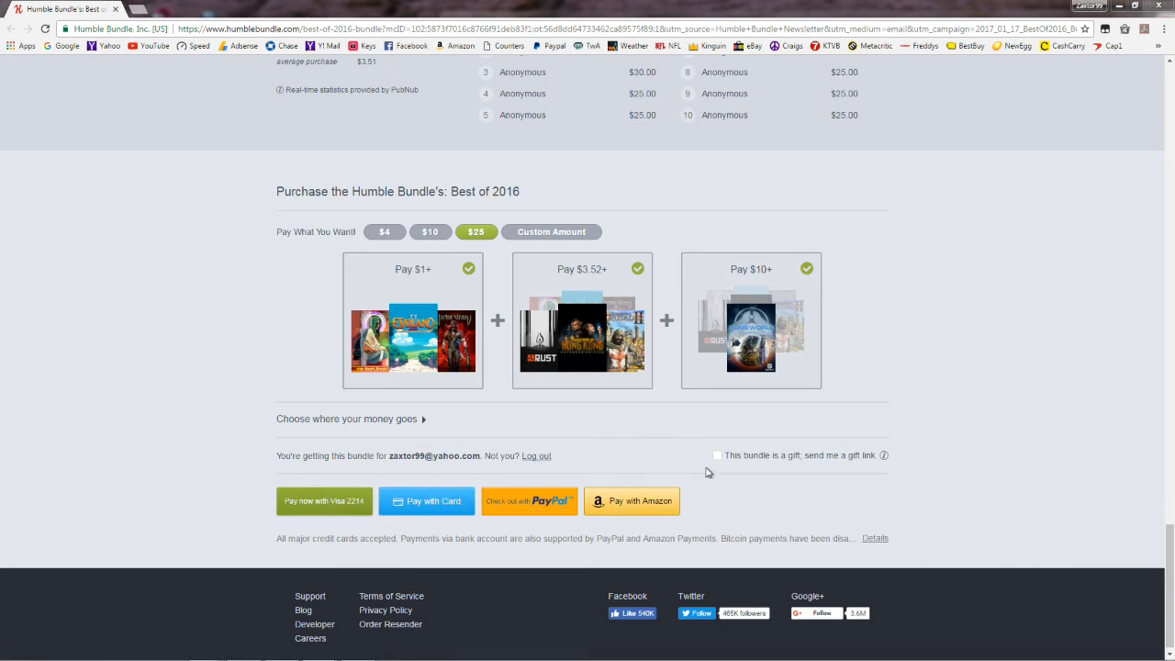
{"action": "scroll", "coordinate": [708, 472], "scroll_direction": "up", "scroll_amount": 5}
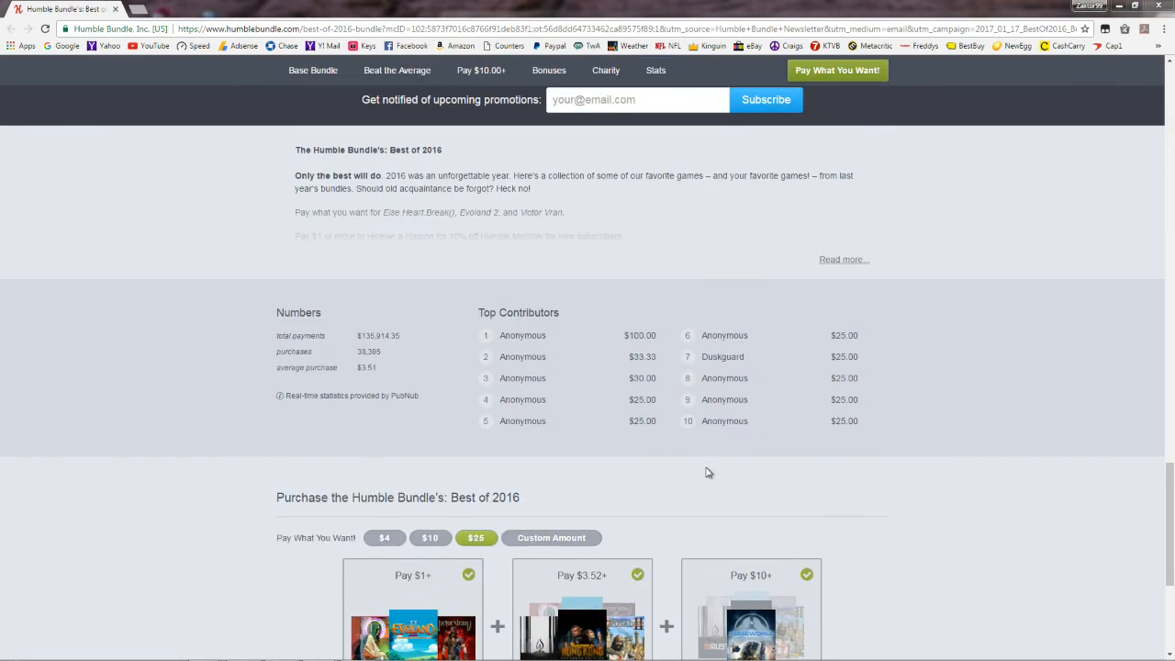
{"action": "scroll", "coordinate": [708, 472], "scroll_direction": "up", "scroll_amount": 6}
{"action": "scroll", "coordinate": [708, 472], "scroll_direction": "up", "scroll_amount": 5}
{"action": "scroll", "coordinate": [707, 472], "scroll_direction": "up", "scroll_amount": 4}
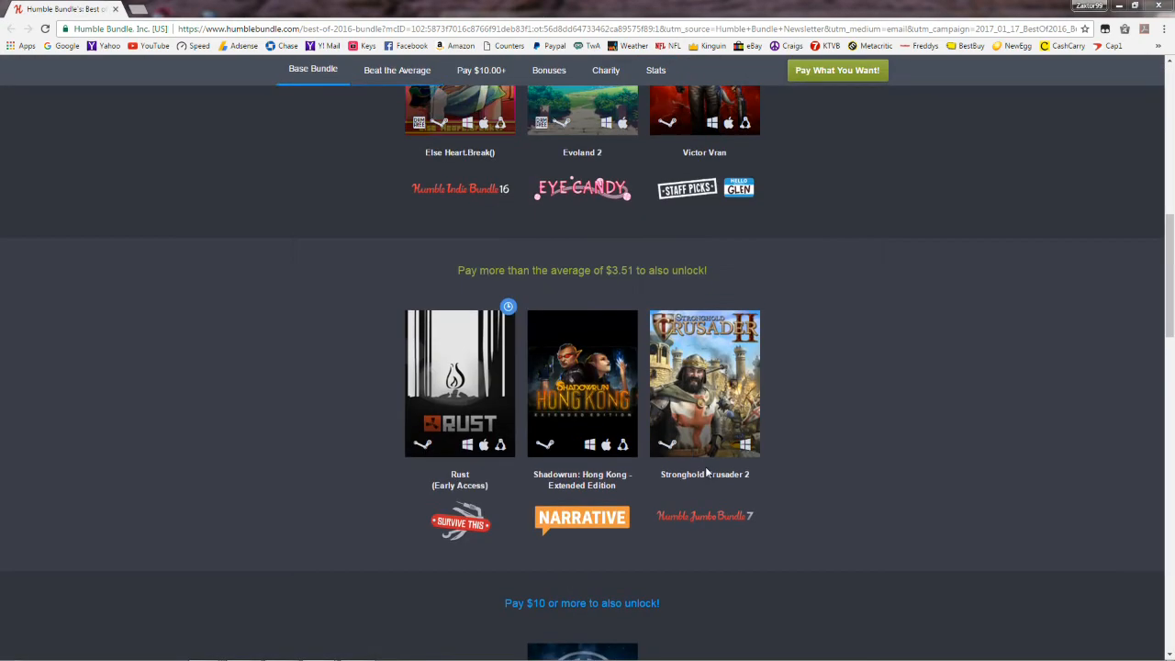
{"action": "scroll", "coordinate": [707, 472], "scroll_direction": "up", "scroll_amount": 1}
{"action": "scroll", "coordinate": [707, 472], "scroll_direction": "up", "scroll_amount": 4}
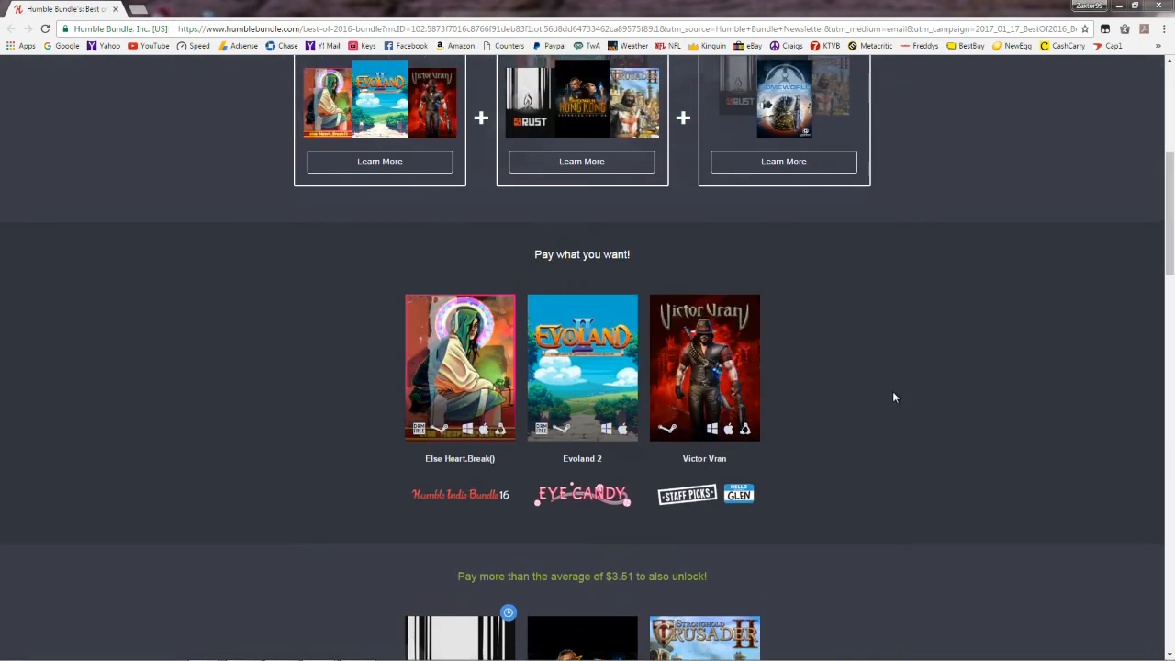
{"action": "scroll", "coordinate": [893, 392], "scroll_direction": "up", "scroll_amount": 5}
{"action": "scroll", "coordinate": [895, 391], "scroll_direction": "up", "scroll_amount": 5}
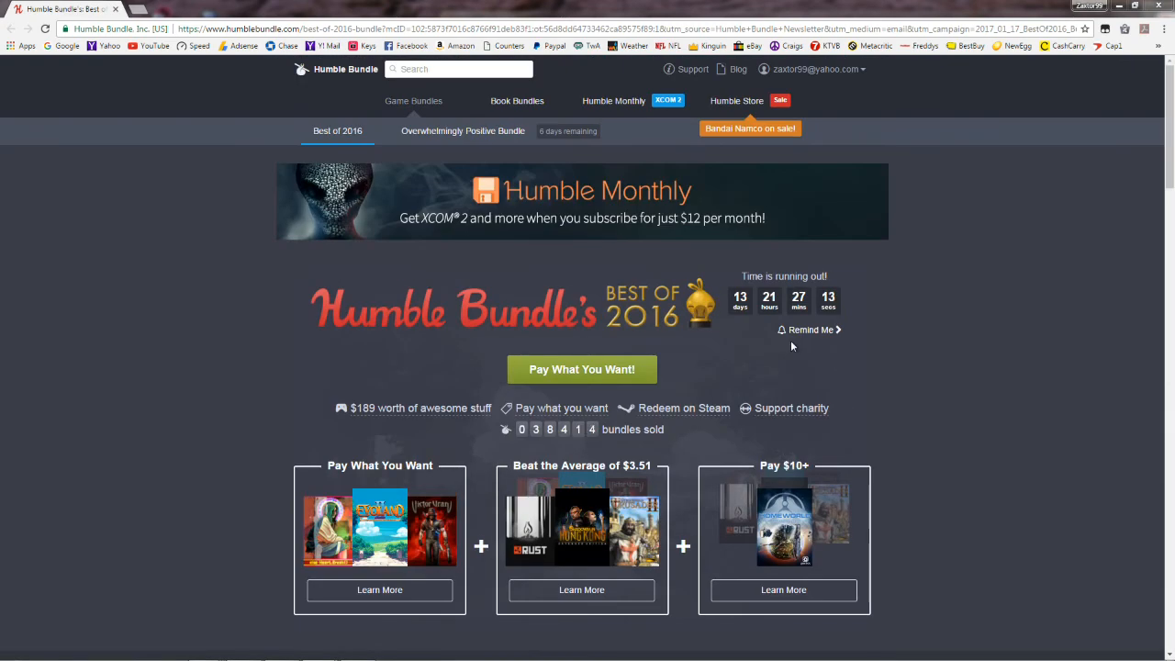